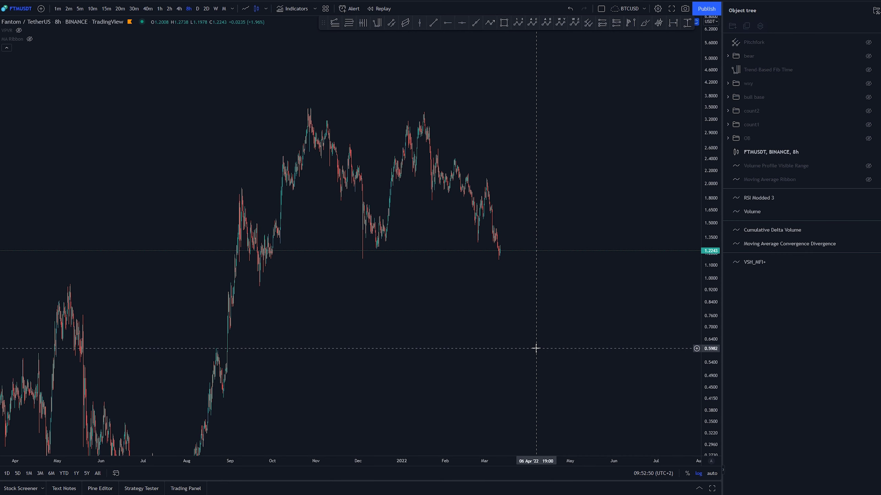
# Examine Fantom's price action on the 8-hour chart, from the recent decline back through the earlier 2021 rally.
pyautogui.moveTo(508, 338); pyautogui.dragTo(441, 331)
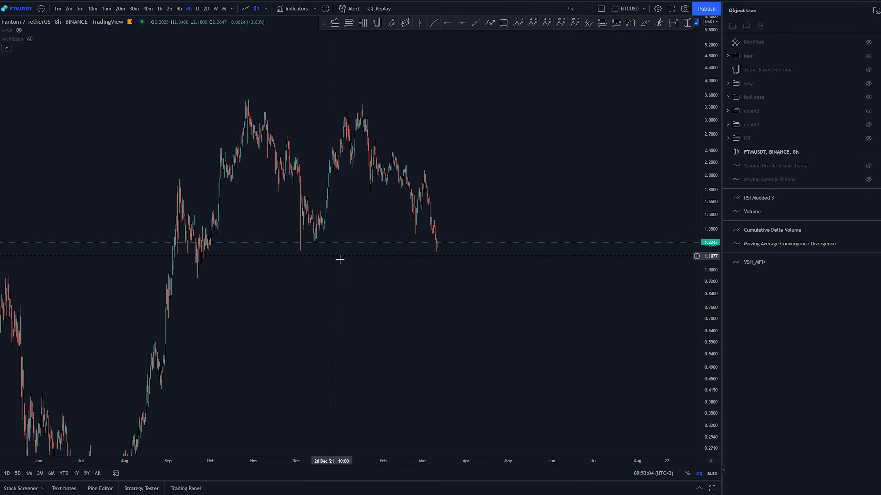
pyautogui.scroll(3, 460, 350)
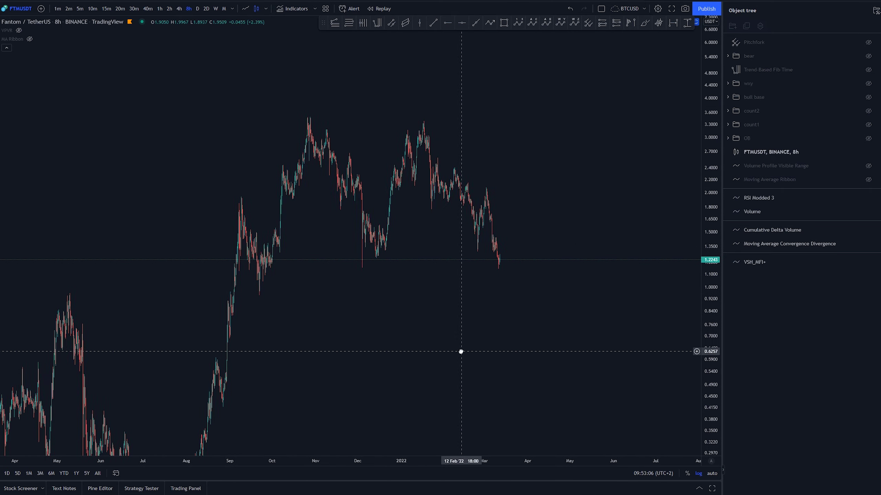
pyautogui.scroll(3, 454, 346)
pyautogui.moveTo(375, 325); pyautogui.dragTo(402, 331)
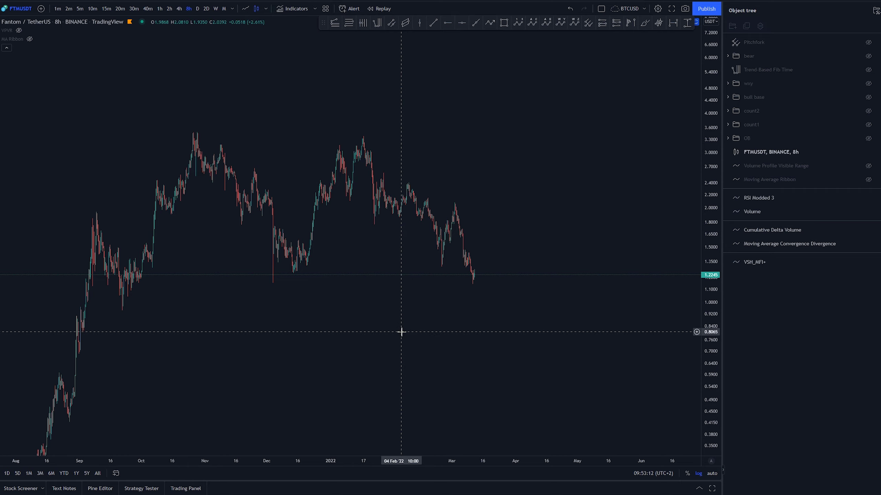
pyautogui.scroll(3, 505, 315)
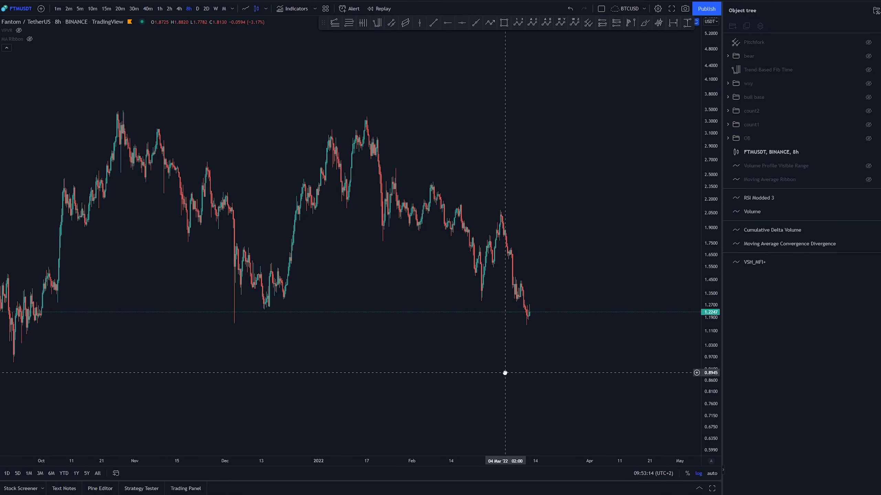
pyautogui.moveTo(505, 373); pyautogui.dragTo(492, 374)
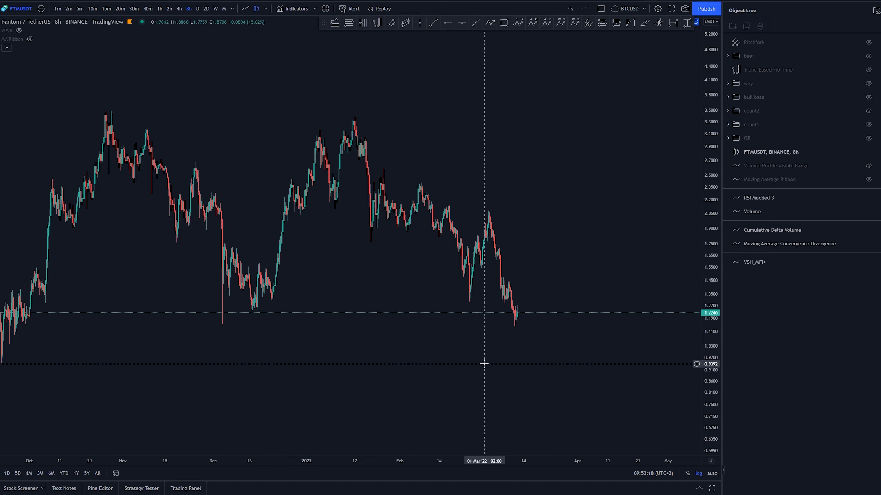
pyautogui.moveTo(432, 348)
pyautogui.mouseDown()
pyautogui.moveTo(409, 338)
pyautogui.moveTo(438, 332)
pyautogui.mouseUp()
pyautogui.scroll(-5, 496, 333)
pyautogui.moveTo(521, 389); pyautogui.dragTo(526, 342)
pyautogui.scroll(-5, 672, 334)
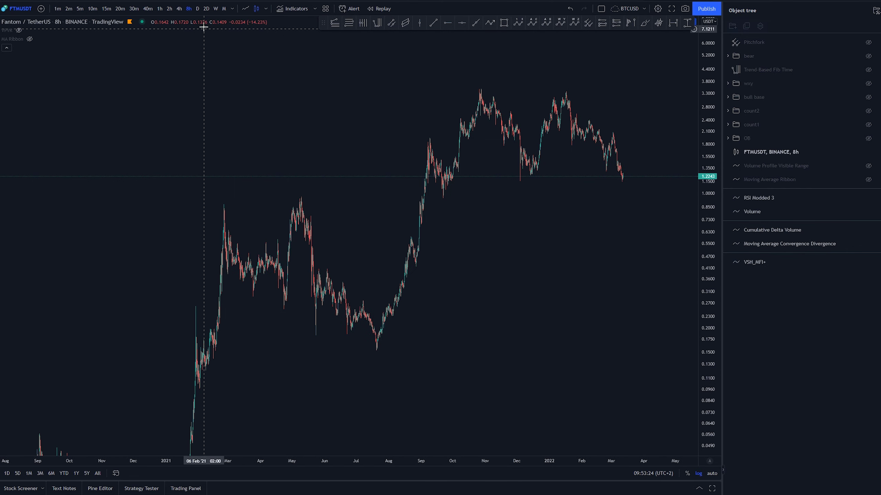
# Switch the FTMUSDT chart to the daily timeframe and bring its full price history into view.
pyautogui.click(197, 8)
pyautogui.rightClick(337, 108)
pyautogui.click(353, 113)
pyautogui.scroll(-8, 517, 127)
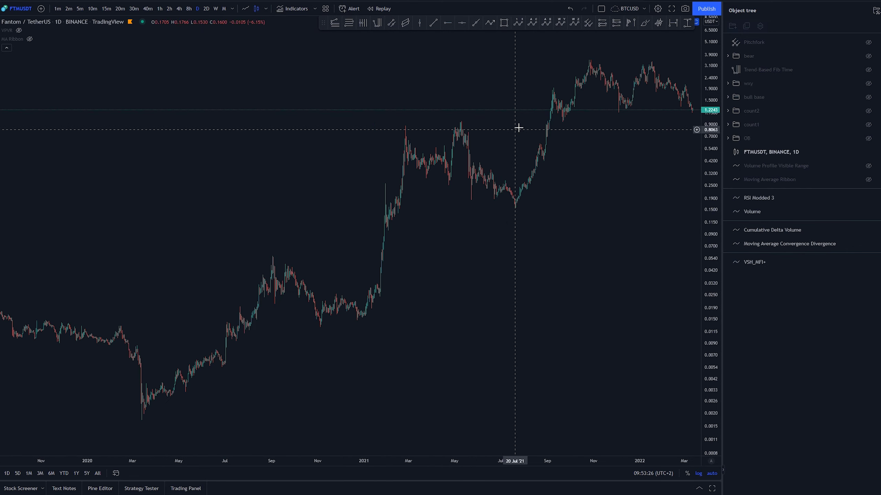
pyautogui.moveTo(640, 57); pyautogui.dragTo(503, 53)
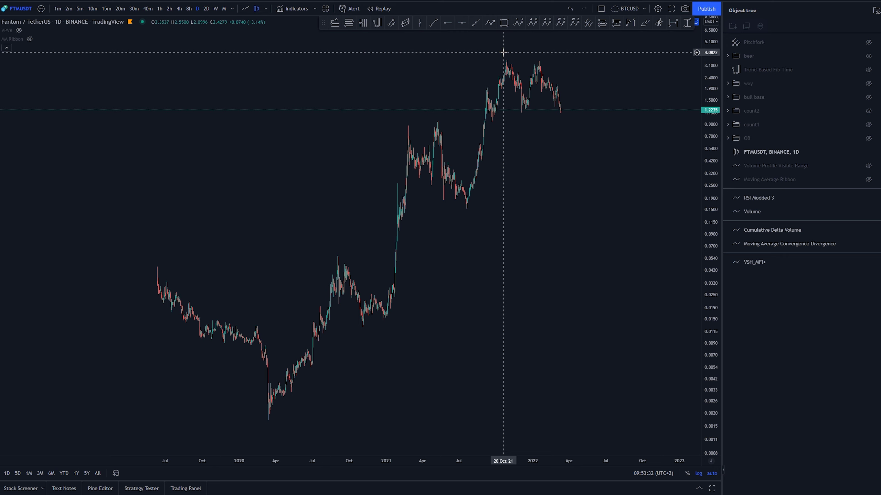
# Compare the count1 and count2 wave counts by showing each alone on the chart, and leave both hidden.
pyautogui.click(868, 124)
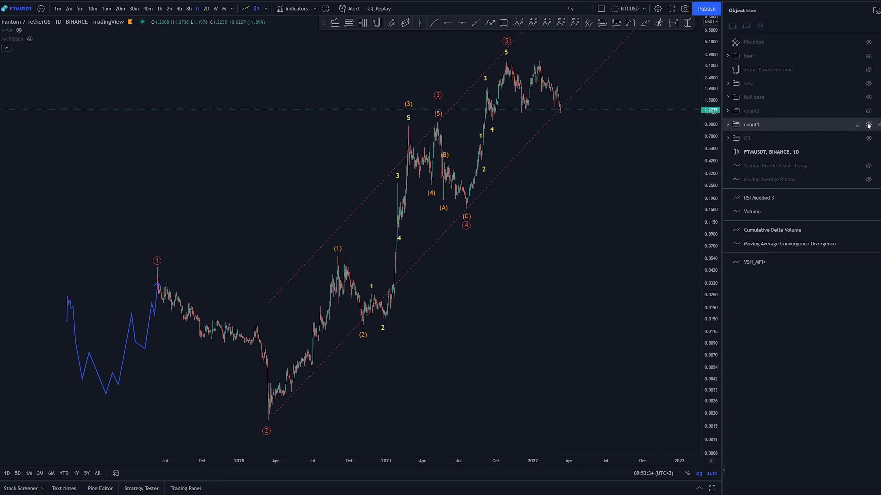
pyautogui.click(868, 124)
pyautogui.click(868, 111)
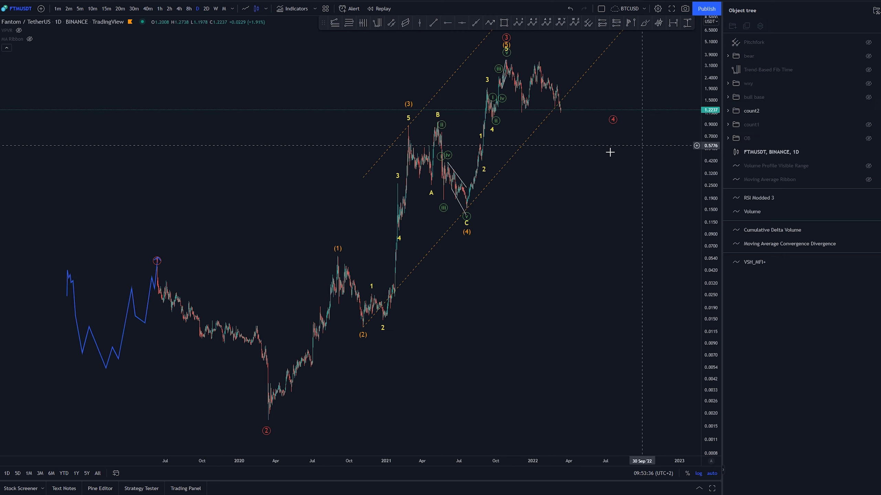
pyautogui.moveTo(609, 150); pyautogui.dragTo(498, 189)
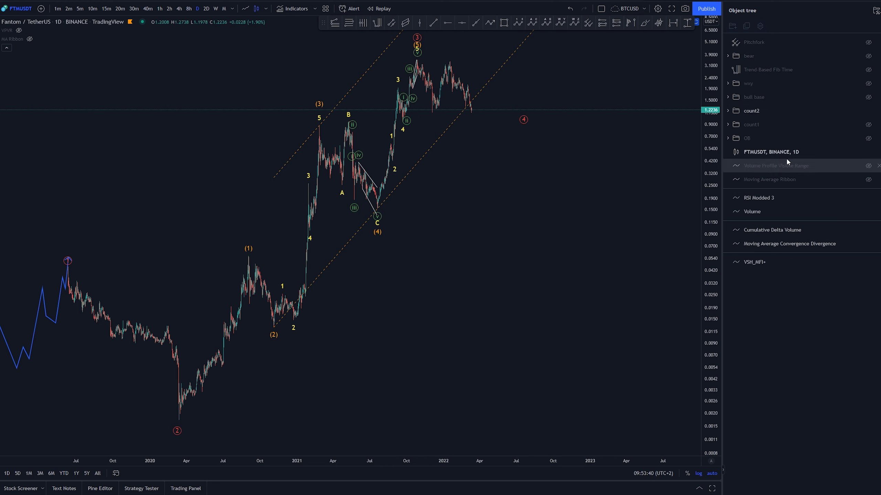
pyautogui.click(869, 110)
pyautogui.click(868, 124)
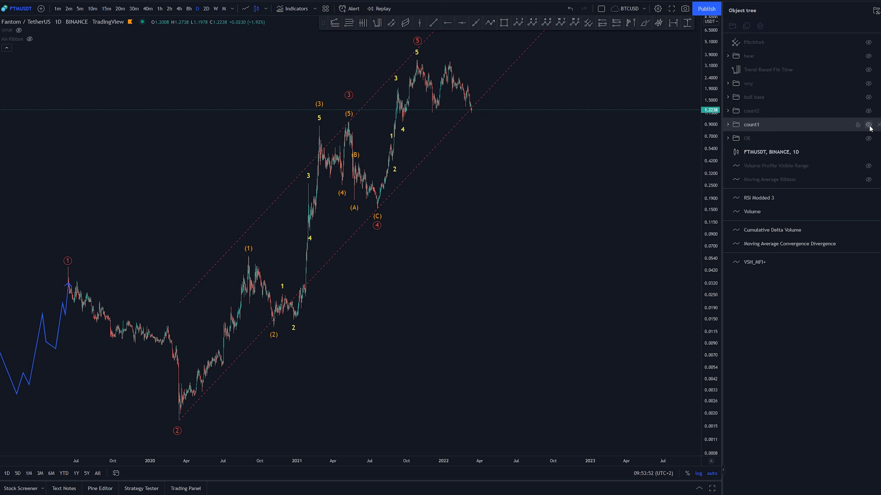
pyautogui.click(869, 125)
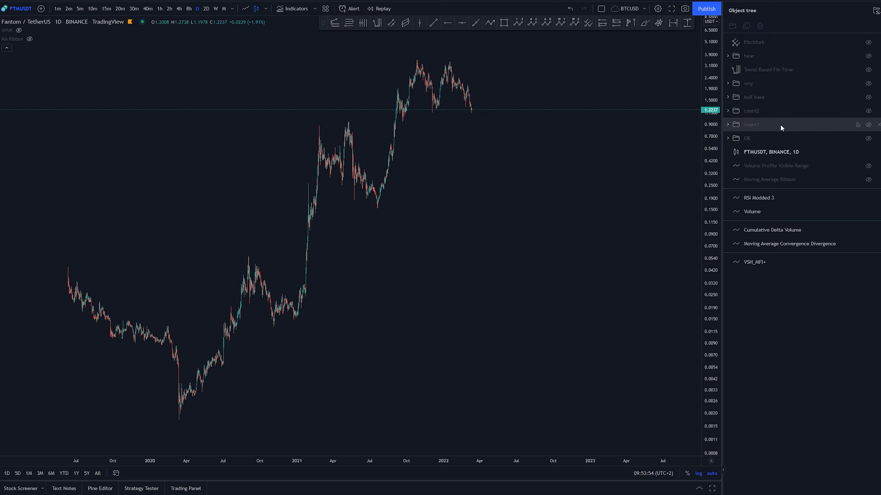
# Show the Pitchfork drawing and examine how price follows its channel lines up to the latest candles.
pyautogui.click(869, 42)
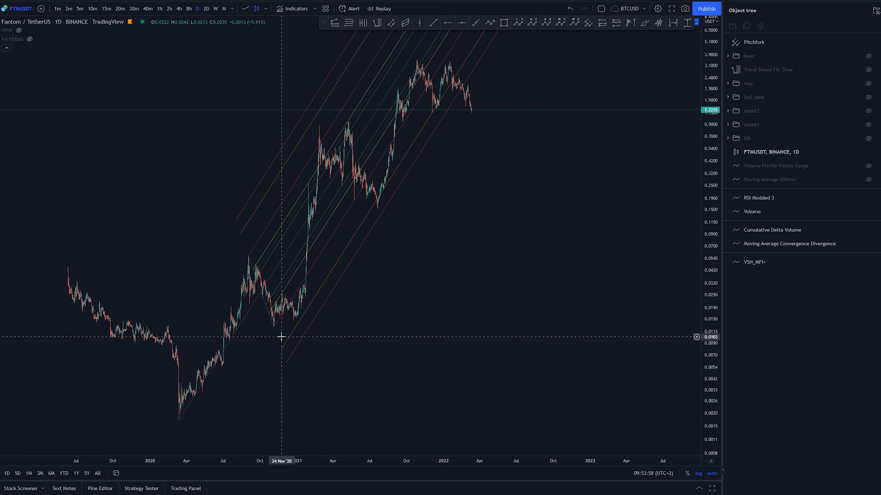
pyautogui.scroll(3, 607, 267)
pyautogui.moveTo(399, 192); pyautogui.dragTo(549, 220)
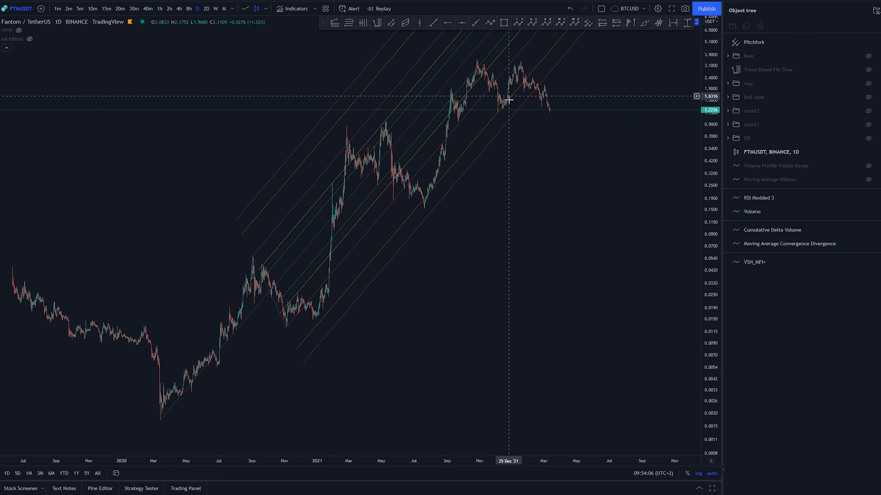
pyautogui.moveTo(490, 122)
pyautogui.mouseDown()
pyautogui.moveTo(536, 125)
pyautogui.moveTo(484, 130)
pyautogui.mouseUp()
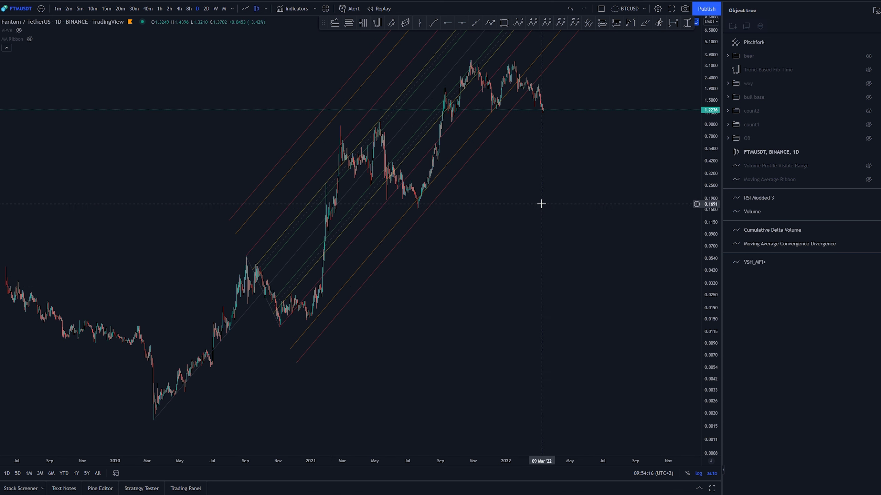
# Overlay the count2 and count1 wave counts one at a time on the Pitchfork, keeping bull base hidden.
pyautogui.click(868, 97)
pyautogui.click(868, 98)
pyautogui.click(869, 112)
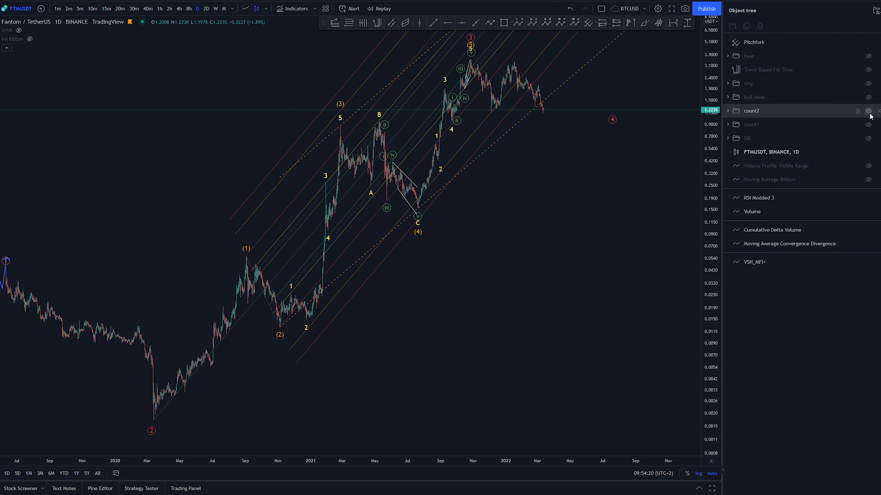
pyautogui.click(869, 112)
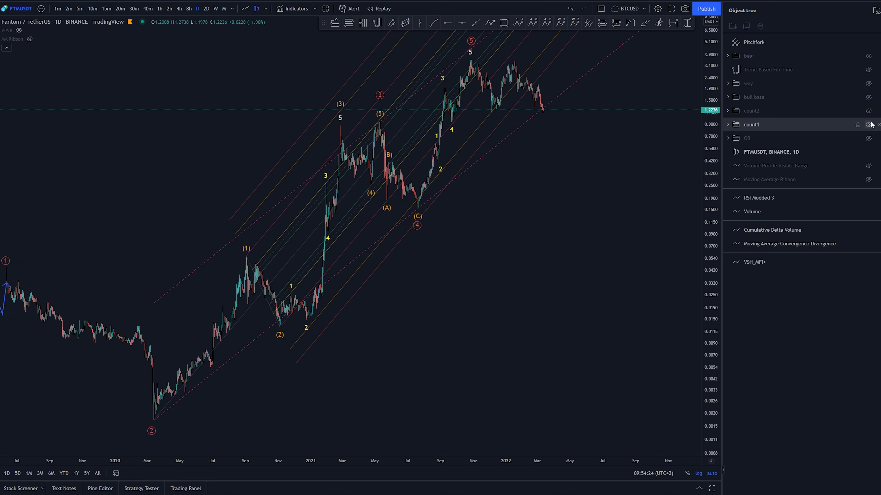
# Hide the Pitchfork, check the circled wave 5 label at the top of count1, and hide count1.
pyautogui.click(868, 43)
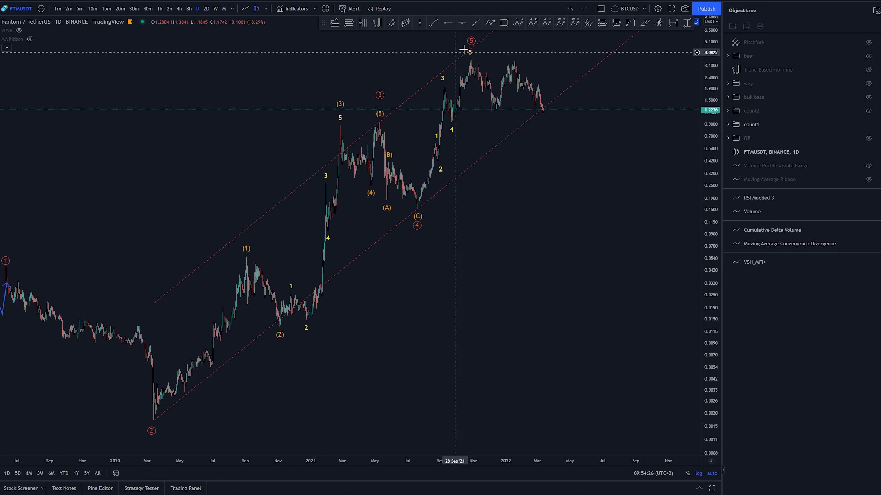
pyautogui.click(472, 42)
pyautogui.click(562, 158)
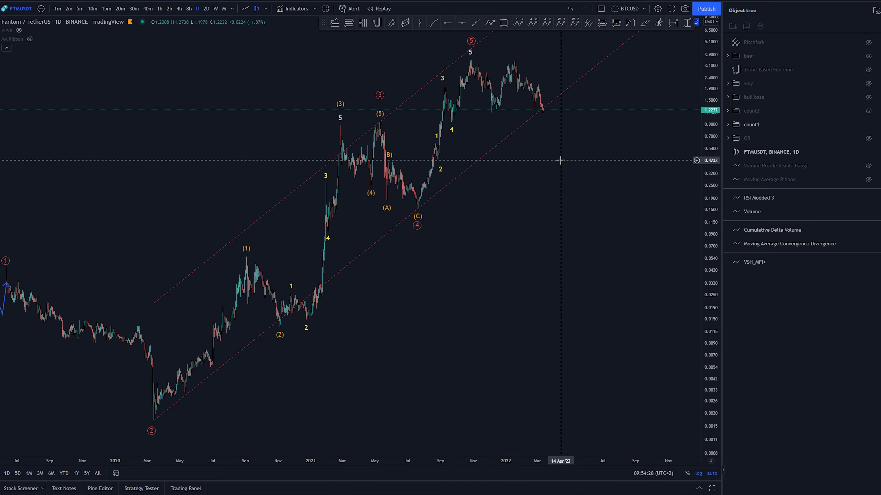
pyautogui.click(868, 124)
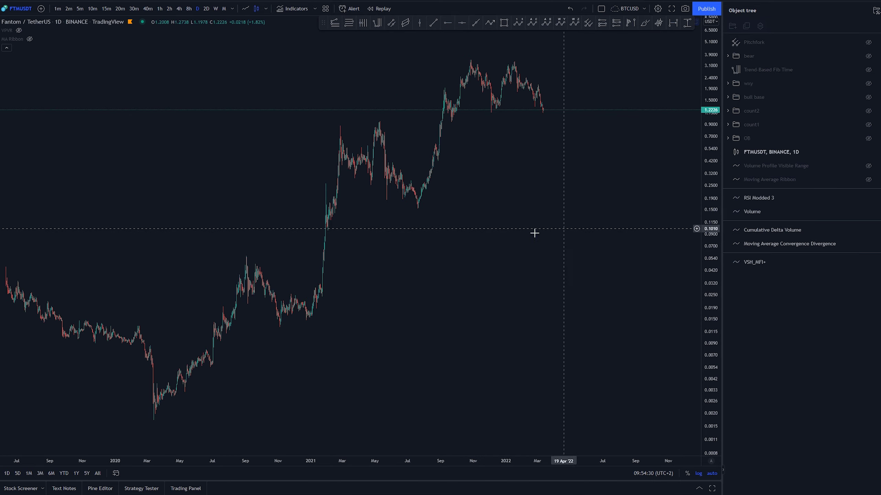
# Show the bull base wave count over the daily price action since September 2021.
pyautogui.scroll(2, 663, 188)
pyautogui.moveTo(481, 234); pyautogui.dragTo(406, 253)
pyautogui.scroll(5, 405, 248)
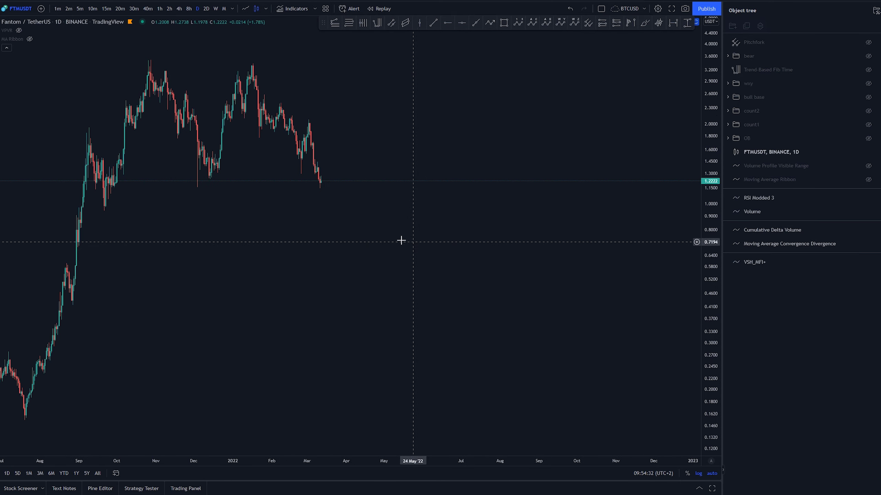
pyautogui.scroll(3, 194, 283)
pyautogui.scroll(-2, 240, 291)
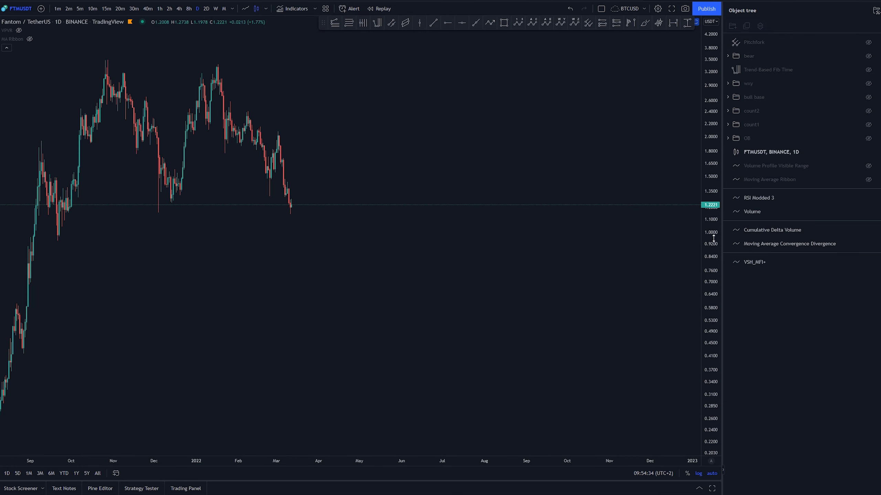
pyautogui.moveTo(714, 238); pyautogui.dragTo(714, 187)
pyautogui.moveTo(344, 281); pyautogui.dragTo(535, 409)
pyautogui.scroll(3, 534, 305)
pyautogui.moveTo(433, 220); pyautogui.dragTo(519, 199)
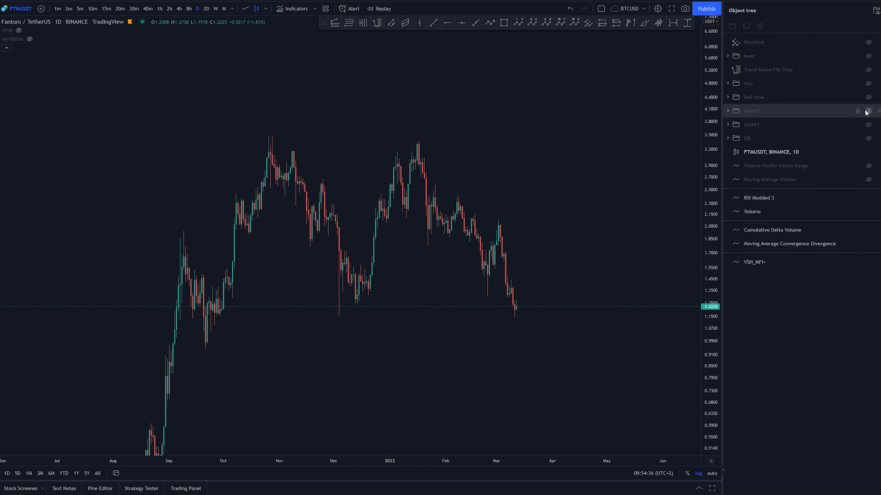
pyautogui.click(868, 97)
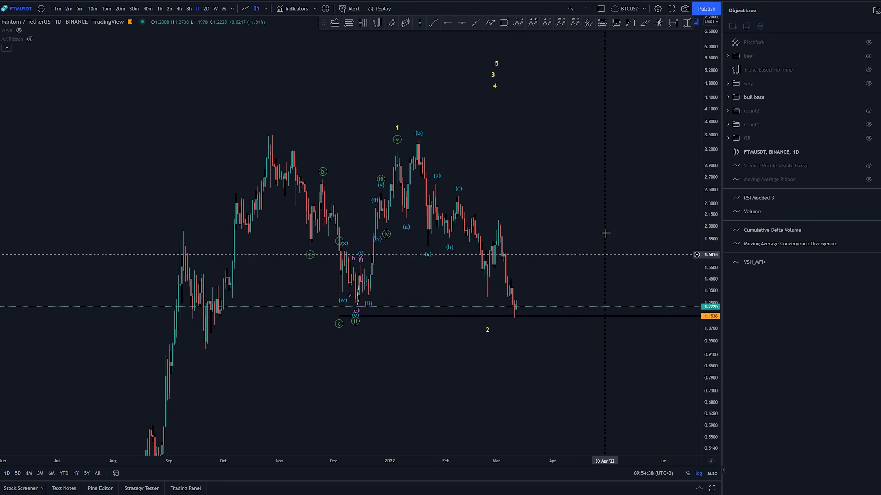
# Examine the bull base count around the yellow wave 2 low and its horizontal support line, and hide the count.
pyautogui.moveTo(605, 234); pyautogui.dragTo(522, 167)
pyautogui.rightClick(523, 166)
pyautogui.click(474, 172)
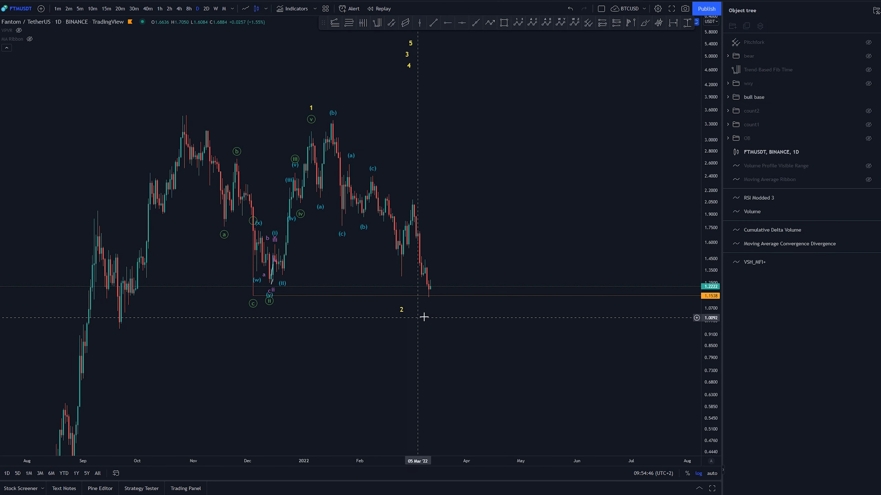
pyautogui.moveTo(348, 376); pyautogui.dragTo(401, 356)
pyautogui.scroll(3, 464, 356)
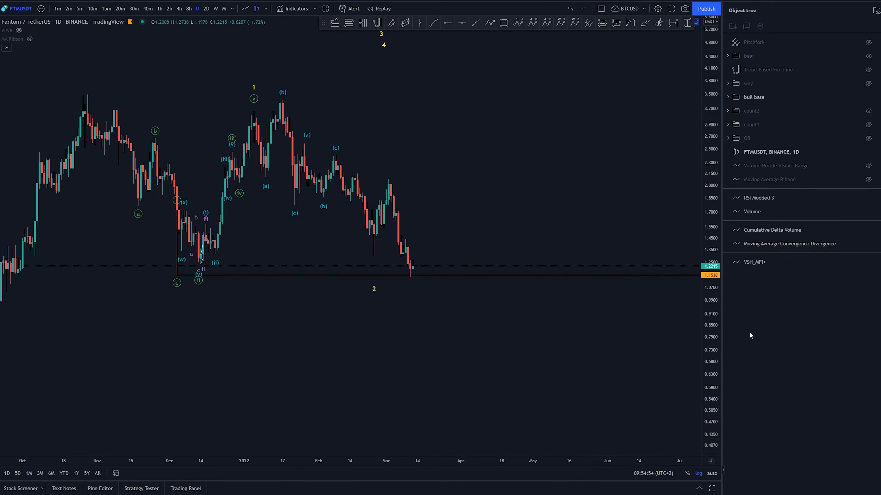
pyautogui.moveTo(710, 324); pyautogui.dragTo(707, 110)
pyautogui.scroll(1, 536, 205)
pyautogui.scroll(-1, 534, 204)
pyautogui.moveTo(510, 158); pyautogui.dragTo(546, 252)
pyautogui.moveTo(704, 79); pyautogui.dragTo(700, 285)
pyautogui.scroll(-3, 615, 243)
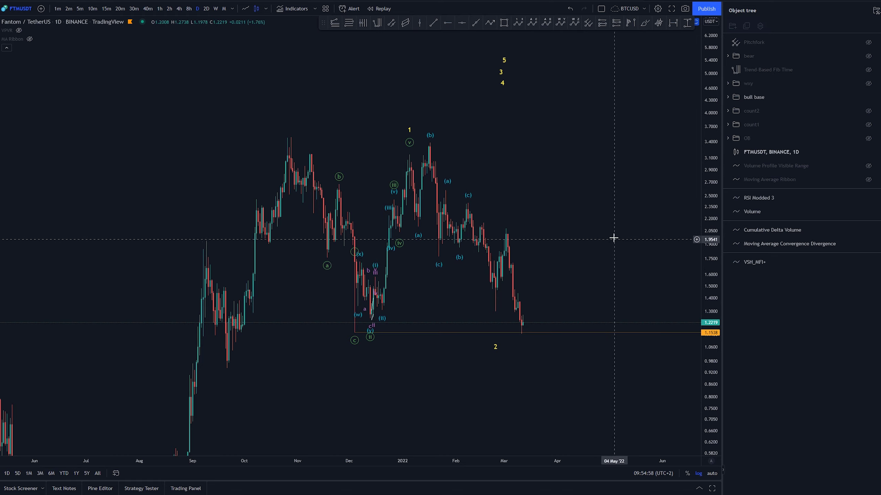
pyautogui.moveTo(613, 238); pyautogui.dragTo(532, 244)
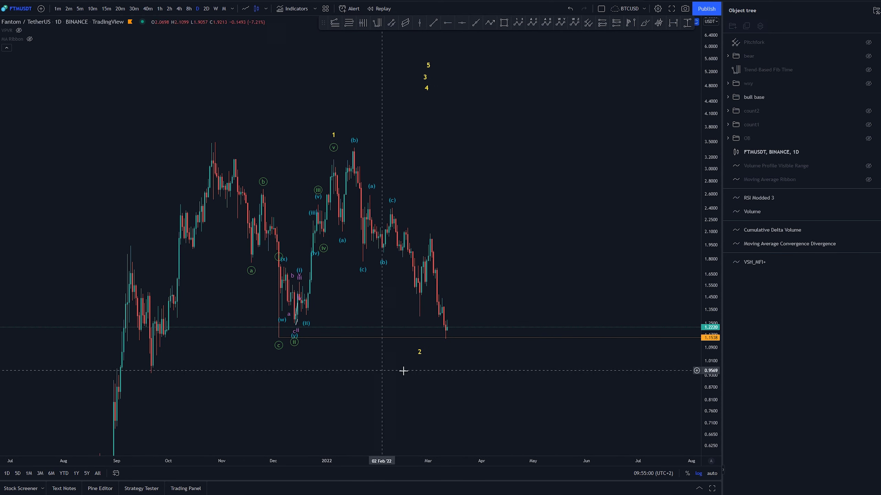
pyautogui.click(868, 96)
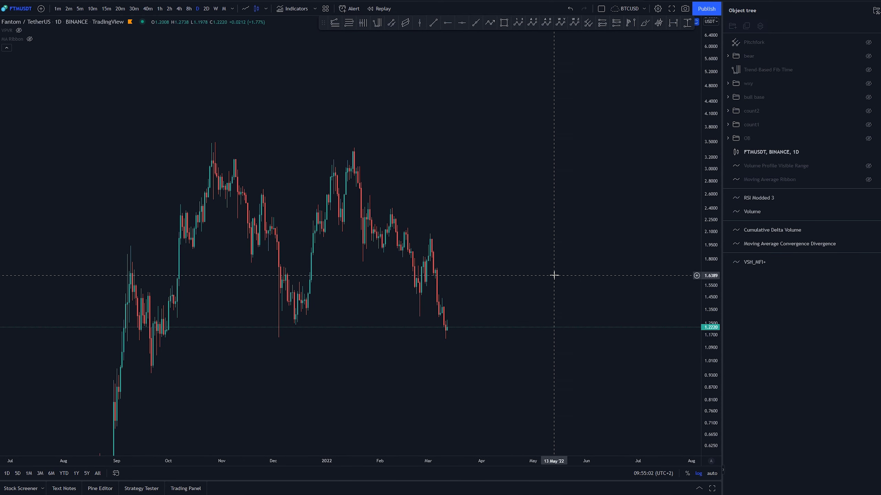
# Show the bear wave count with its Fibonacci targets on the daily chart and frame its corrective waves.
pyautogui.moveTo(499, 245); pyautogui.dragTo(458, 227)
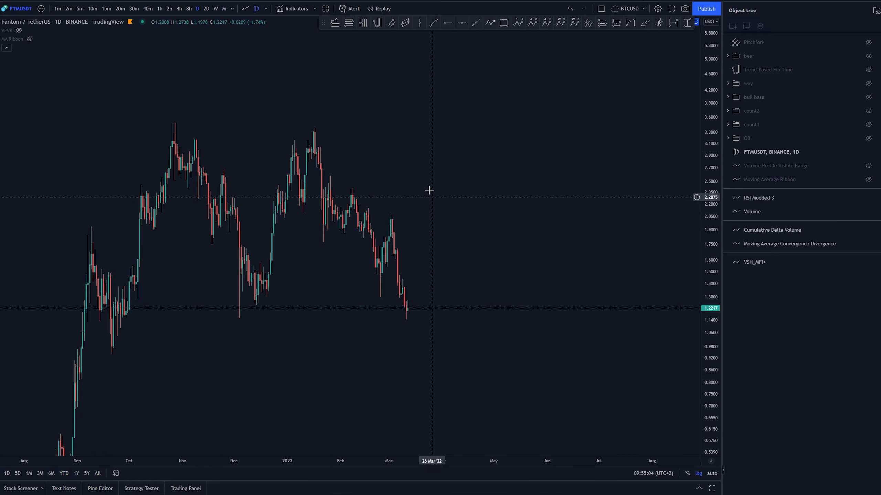
pyautogui.scroll(-1, 430, 173)
pyautogui.moveTo(528, 197); pyautogui.dragTo(541, 212)
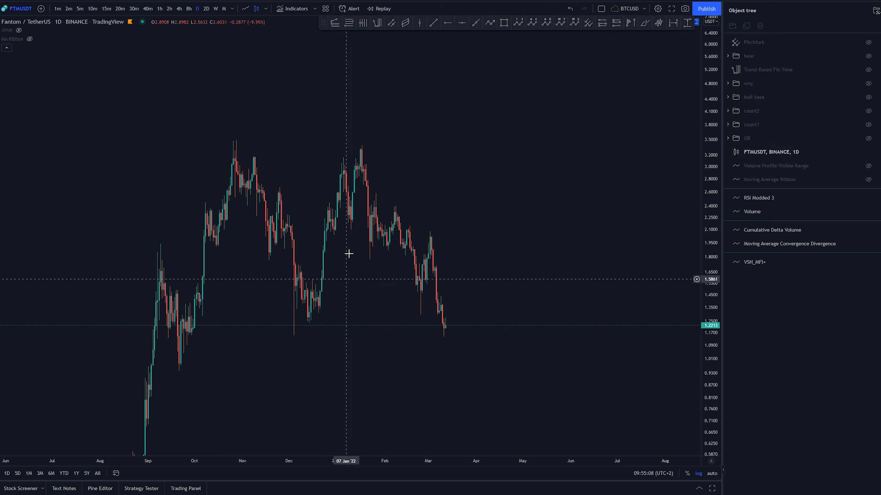
pyautogui.moveTo(558, 367); pyautogui.dragTo(541, 375)
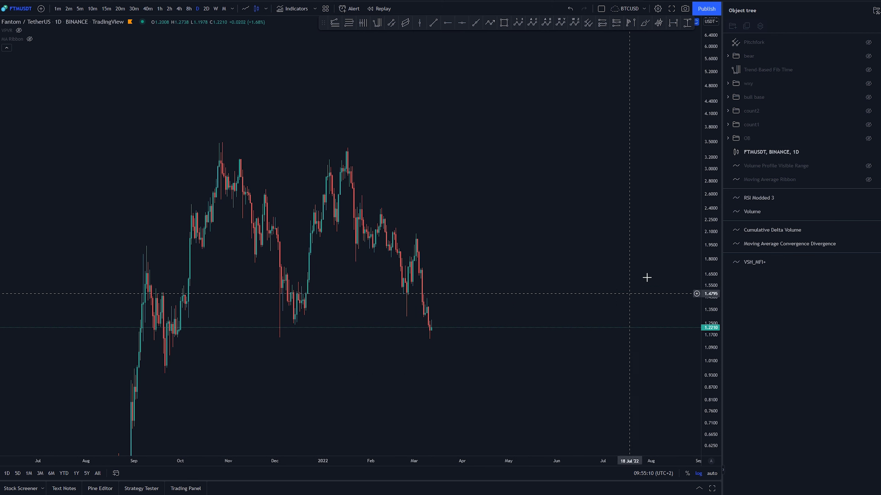
pyautogui.click(868, 84)
pyautogui.click(868, 83)
pyautogui.click(869, 55)
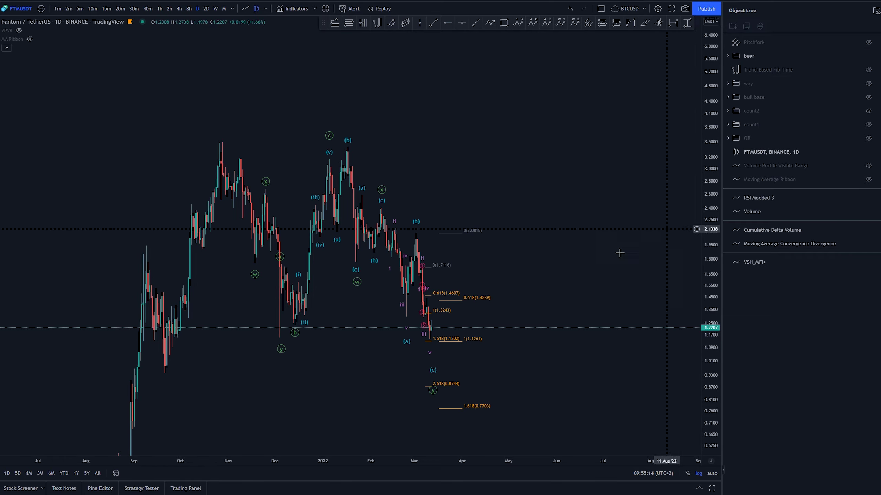
pyautogui.scroll(5, 619, 252)
pyautogui.scroll(-2, 516, 129)
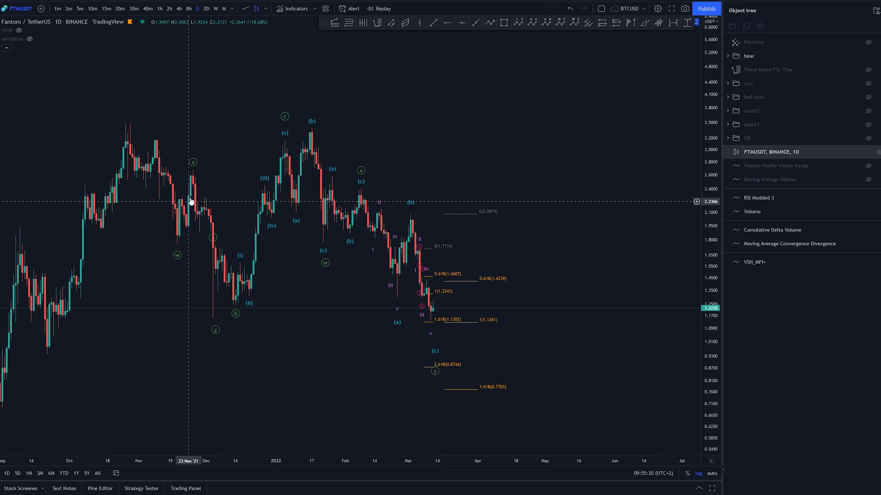
# Measure a Fib Retracement from the November 2021 high near 3.48 to the circled wave w low near 1.76, and delete it.
pyautogui.click(349, 23)
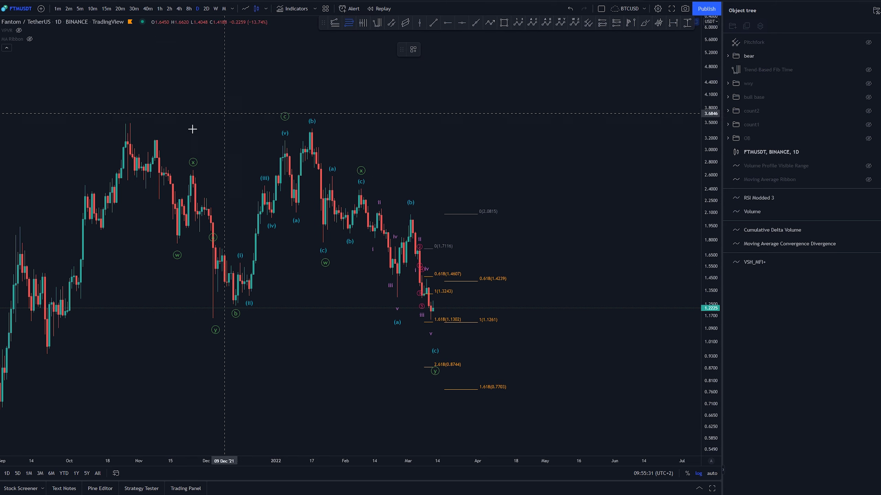
pyautogui.click(150, 124)
pyautogui.click(213, 244)
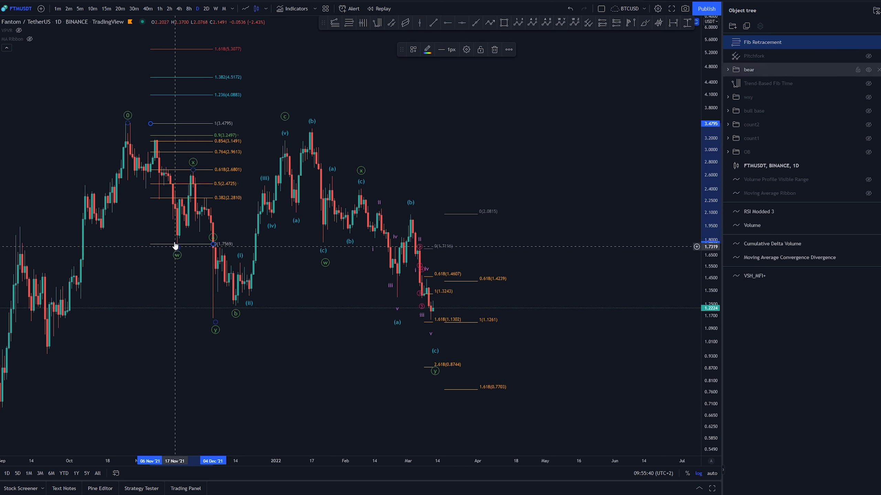
pyautogui.press('Delete')
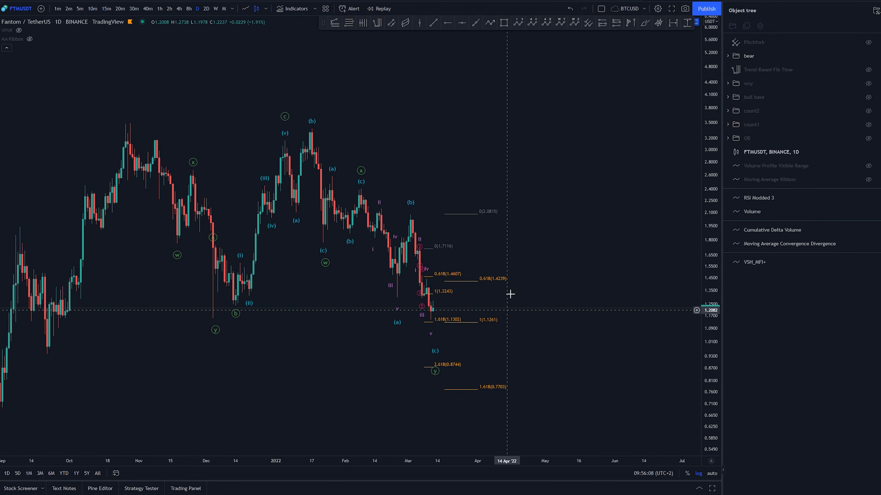
# Measure a Fib Retracement from the February circled x high near 2.40 to the wave (a) low near 1.30, and delete it.
pyautogui.moveTo(529, 244); pyautogui.dragTo(641, 222)
pyautogui.scroll(7, 598, 224)
pyautogui.scroll(-2, 554, 212)
pyautogui.moveTo(581, 210)
pyautogui.mouseDown()
pyautogui.moveTo(574, 207)
pyautogui.moveTo(586, 224)
pyautogui.moveTo(540, 216)
pyautogui.moveTo(530, 202)
pyautogui.moveTo(534, 183)
pyautogui.moveTo(561, 170)
pyautogui.moveTo(513, 172)
pyautogui.moveTo(533, 202)
pyautogui.mouseUp()
pyautogui.scroll(-2, 587, 214)
pyautogui.scroll(-1, 573, 176)
pyautogui.scroll(1, 543, 222)
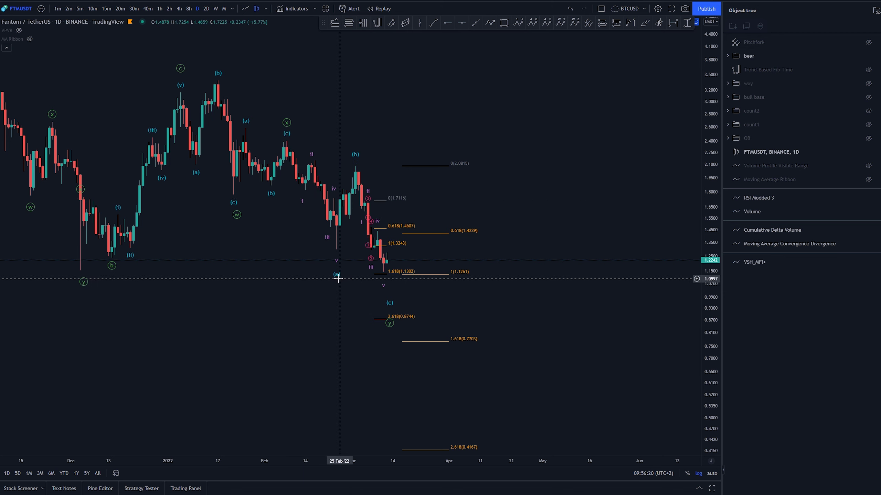
pyautogui.click(314, 140)
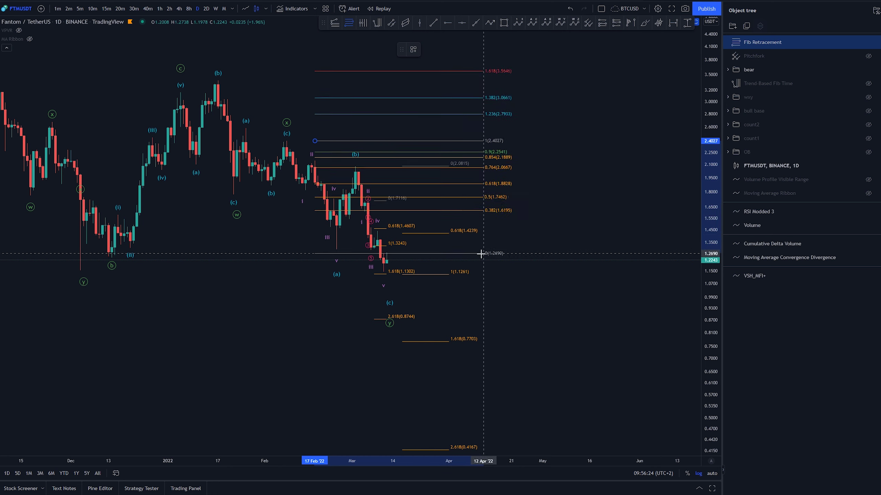
pyautogui.click(478, 248)
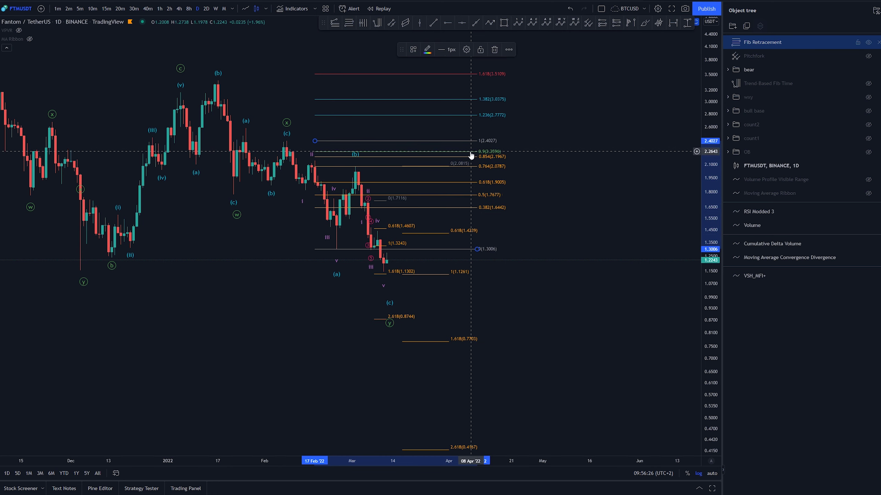
pyautogui.press('Delete')
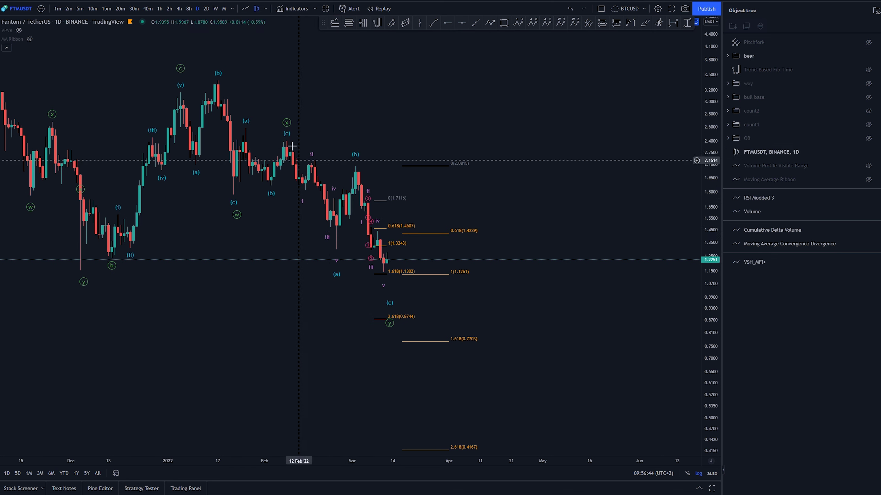
# Switch to the 4-hour timeframe with a reset view and align the wave ii and iv labels with their February peaks.
pyautogui.click(179, 12)
pyautogui.rightClick(384, 88)
pyautogui.click(399, 95)
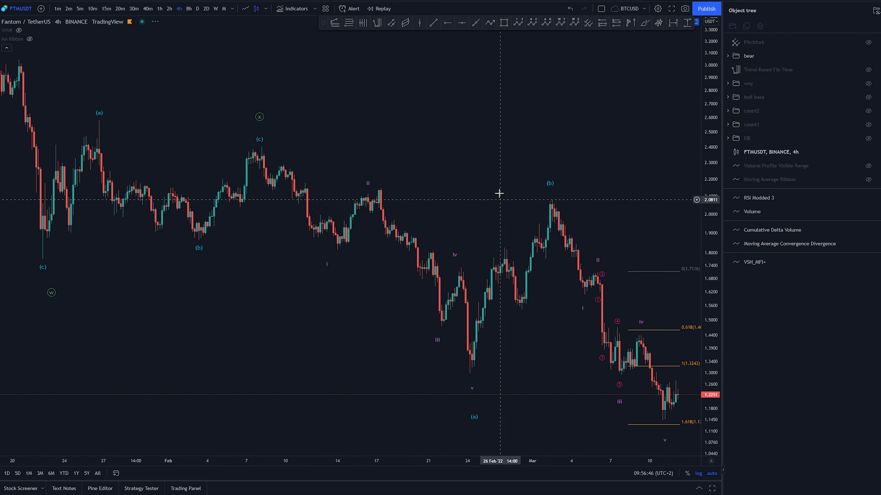
pyautogui.scroll(-4, 523, 170)
pyautogui.moveTo(532, 161); pyautogui.dragTo(183, 90)
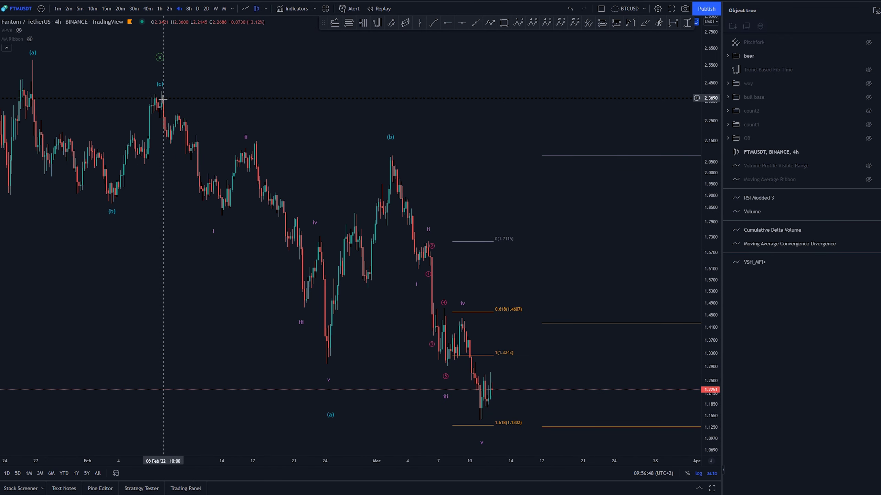
pyautogui.moveTo(246, 145); pyautogui.dragTo(256, 141)
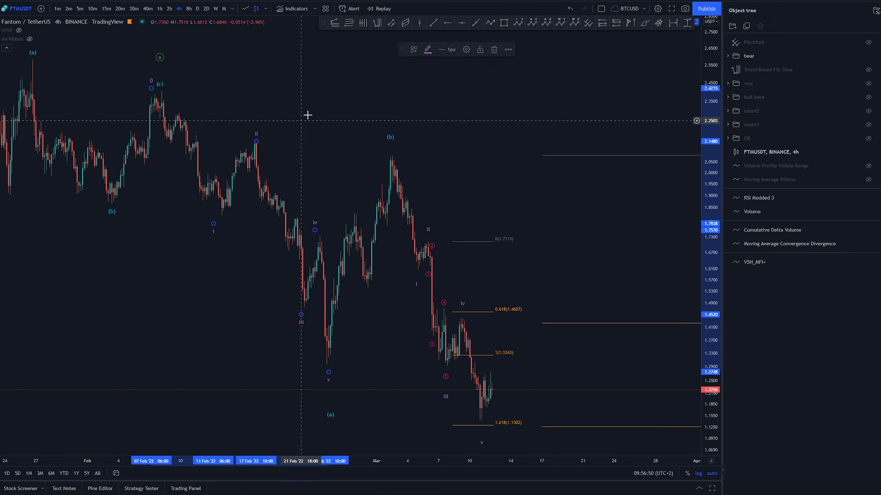
pyautogui.click(308, 115)
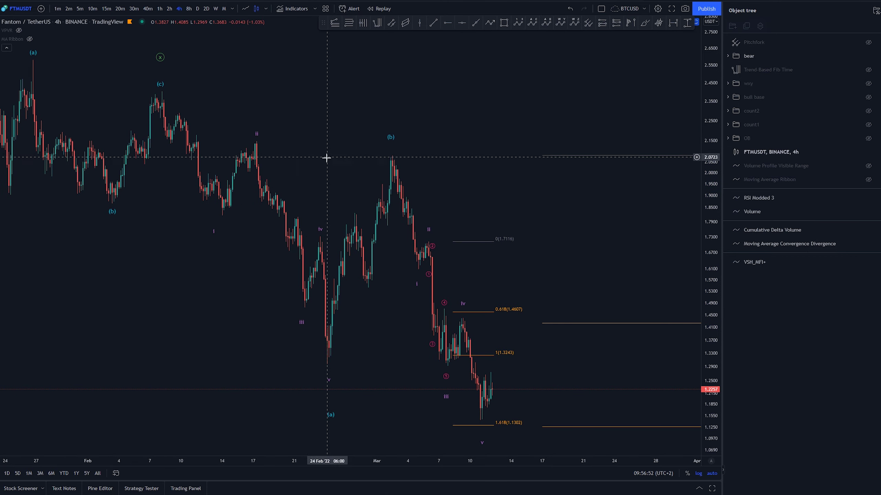
# Measure the decline from the circled x high with a Trend-Based Fib Extension over waves i and ii, and delete the drawing.
pyautogui.scroll(-3, 354, 156)
pyautogui.scroll(-4, 410, 189)
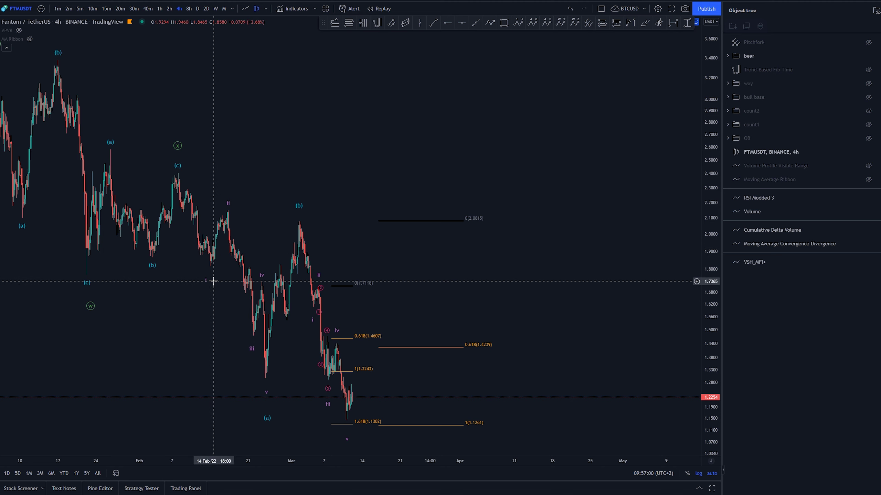
pyautogui.click(231, 171)
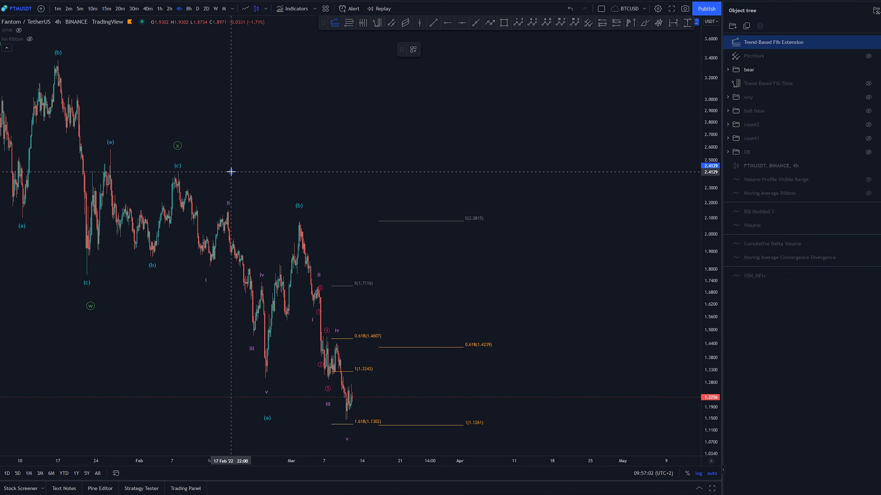
pyautogui.click(228, 266)
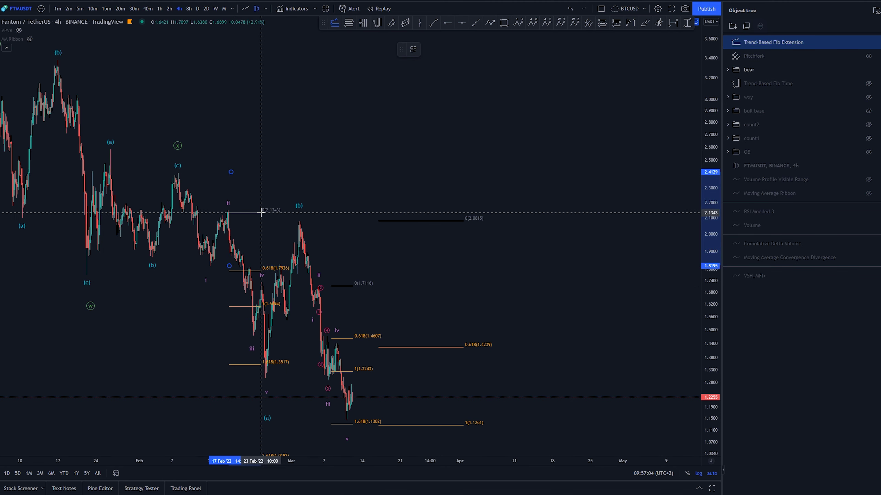
pyautogui.click(262, 211)
pyautogui.moveTo(232, 175); pyautogui.dragTo(231, 176)
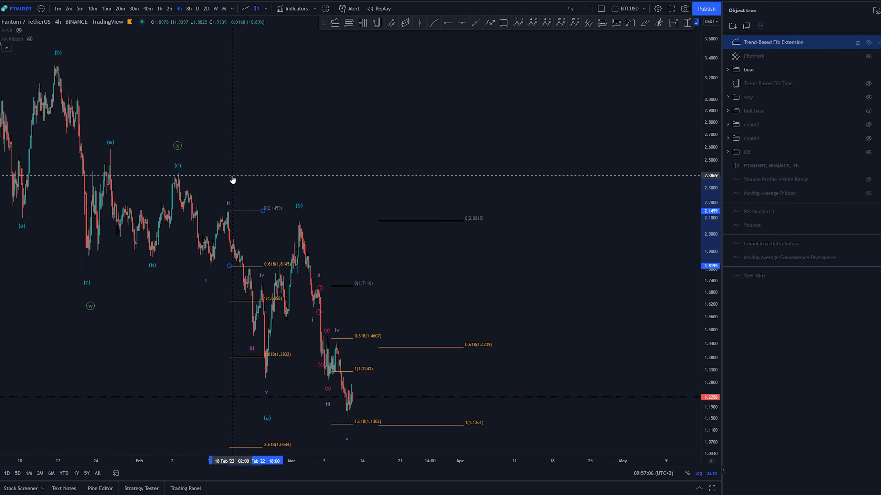
pyautogui.click(286, 151)
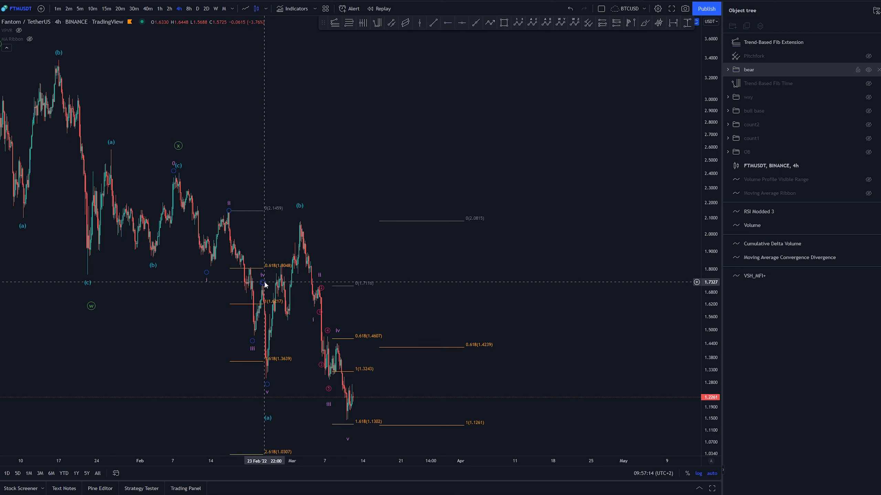
pyautogui.click(261, 268)
pyautogui.press('Delete')
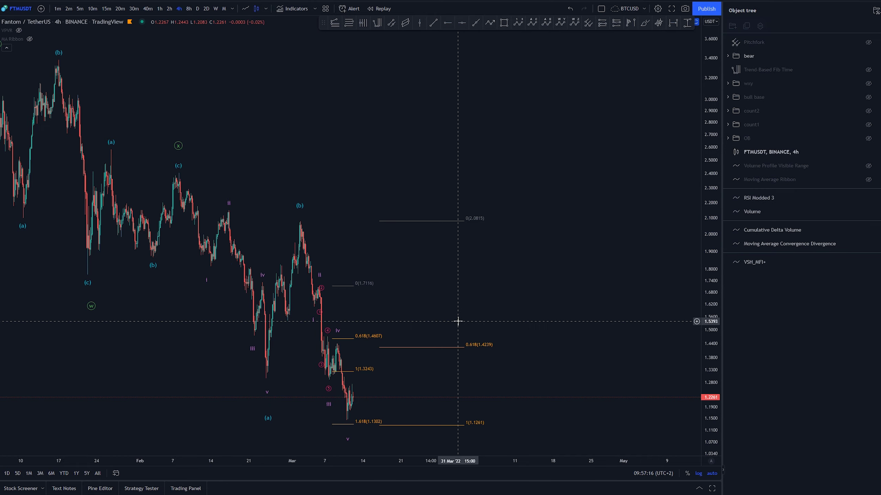
# Examine the bear count's five-wave decline from the wave (b) high and its Fibonacci targets below on the 4-hour chart.
pyautogui.scroll(-3, 555, 236)
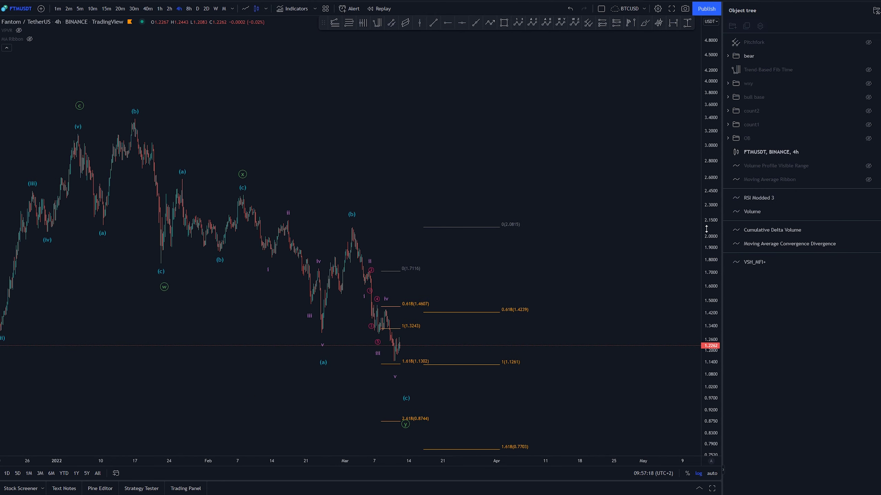
pyautogui.scroll(-1, 553, 289)
pyautogui.scroll(3, 502, 270)
pyautogui.moveTo(432, 256); pyautogui.dragTo(611, 171)
pyautogui.scroll(2, 491, 277)
pyautogui.moveTo(532, 185); pyautogui.dragTo(358, 192)
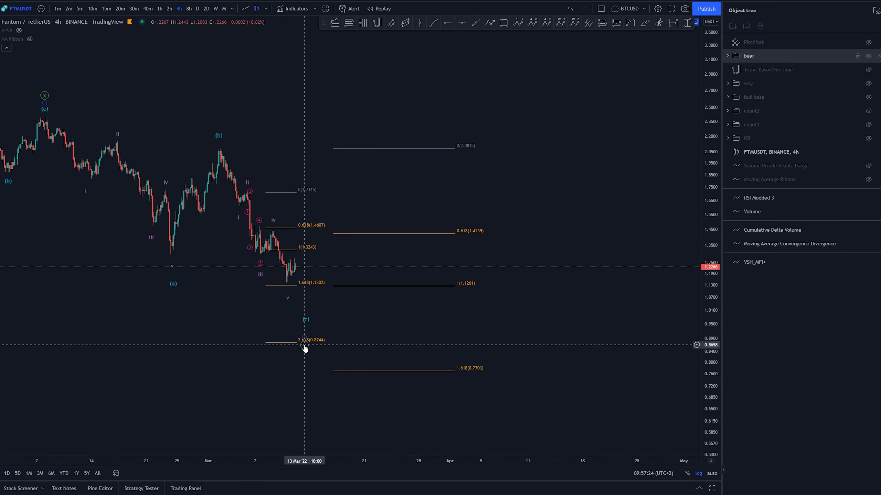
pyautogui.moveTo(332, 165); pyautogui.dragTo(437, 170)
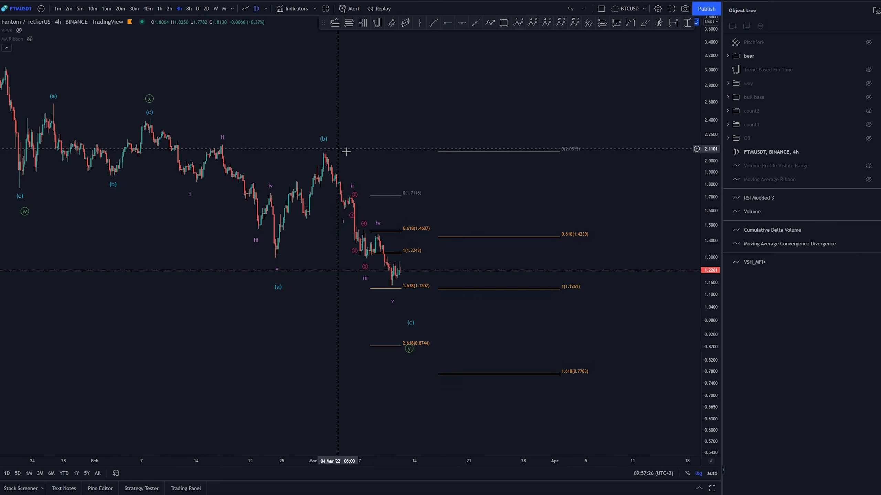
pyautogui.scroll(3, 347, 152)
pyautogui.moveTo(346, 152); pyautogui.dragTo(206, 177)
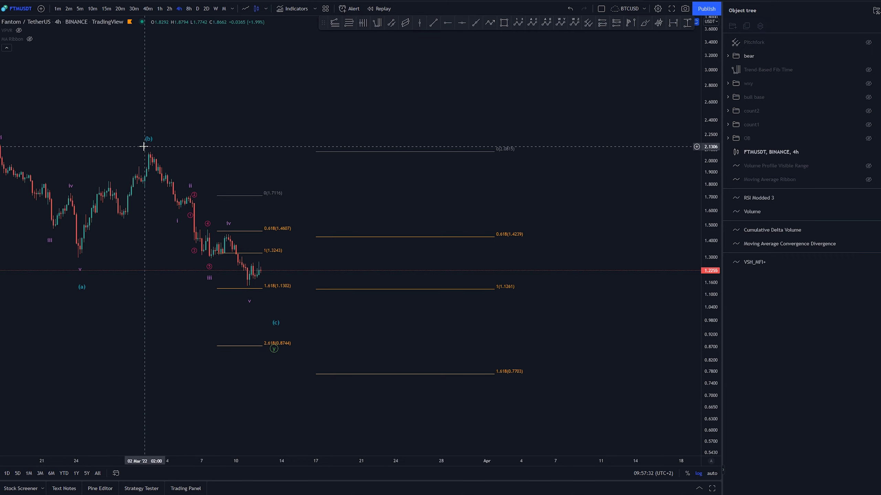
pyautogui.moveTo(245, 144); pyautogui.dragTo(370, 118)
pyautogui.scroll(1, 382, 208)
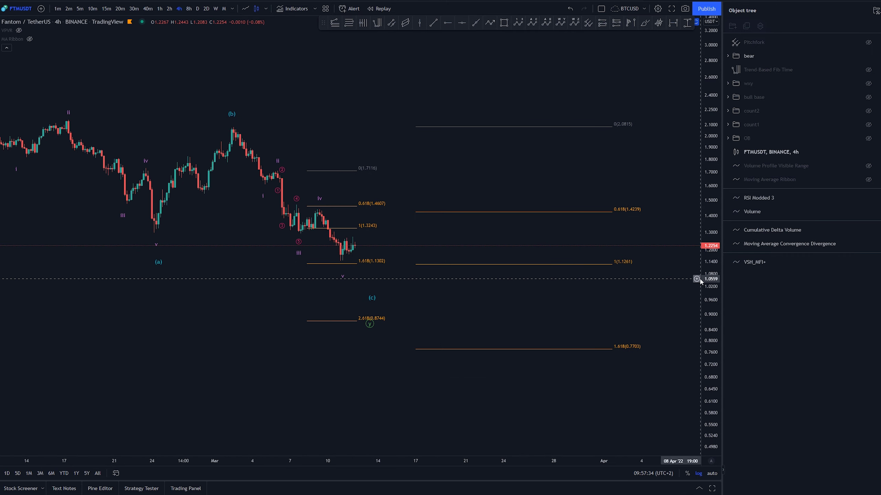
pyautogui.moveTo(712, 262); pyautogui.dragTo(713, 52)
pyautogui.moveTo(424, 142); pyautogui.dragTo(413, 184)
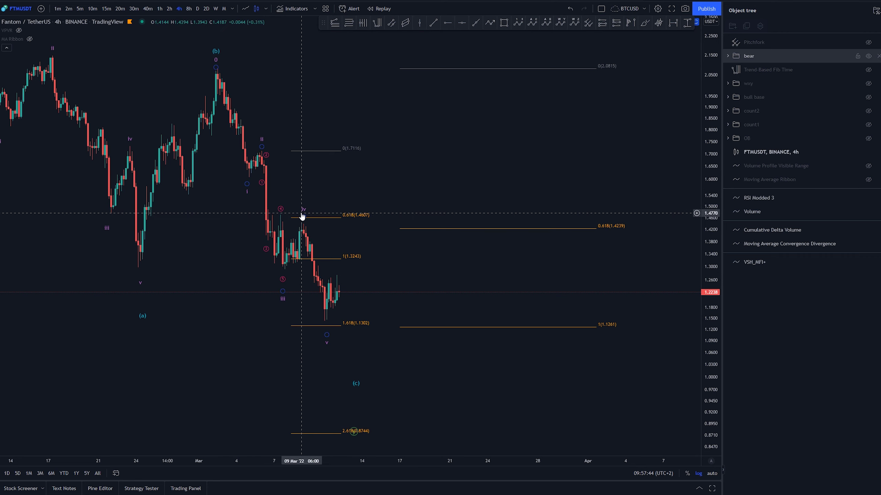
# Show the indicator panes below the price chart and examine RSI, CDV, MACD and MFI around the March lows.
pyautogui.doubleClick(409, 185)
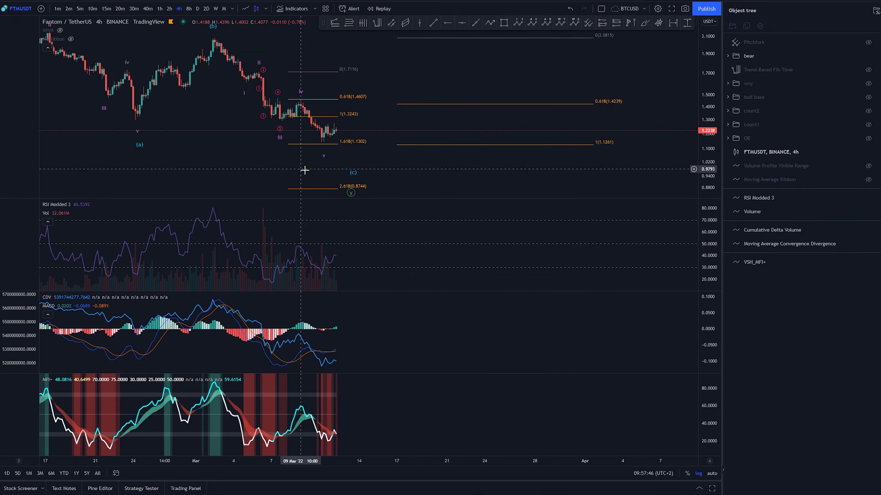
pyautogui.scroll(-4, 304, 169)
pyautogui.moveTo(376, 168); pyautogui.dragTo(282, 147)
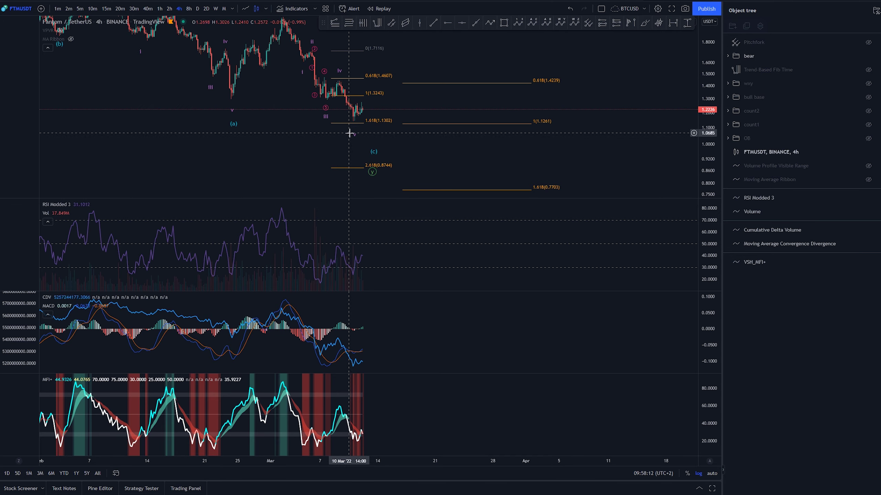
pyautogui.moveTo(342, 160); pyautogui.dragTo(332, 188)
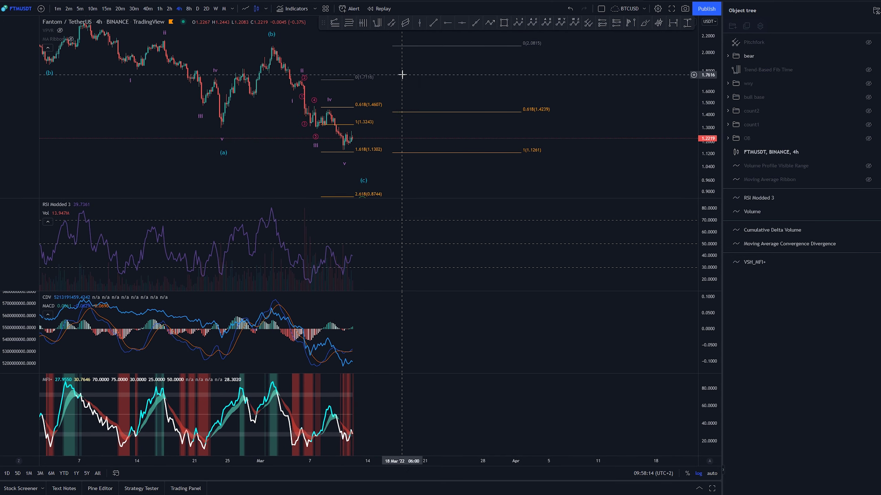
pyautogui.moveTo(416, 88); pyautogui.dragTo(485, 92)
pyautogui.scroll(-3, 486, 92)
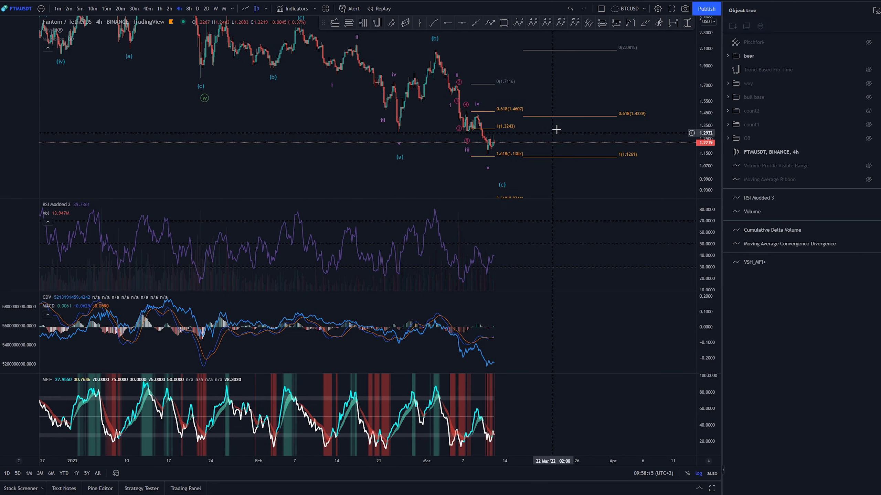
# Expand the price pane to full height and rescale it to frame the bear count since December with its downside targets.
pyautogui.doubleClick(566, 86)
pyautogui.moveTo(711, 77); pyautogui.dragTo(712, 271)
pyautogui.scroll(-5, 631, 235)
pyautogui.moveTo(620, 197); pyautogui.dragTo(427, 195)
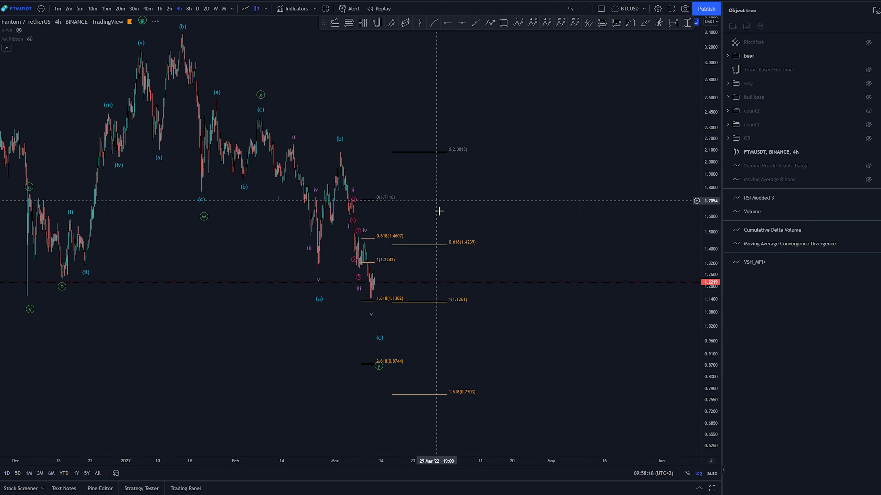
# Re-anchor the bear count's larger Trend-Based Fib Extension to the circled x high, wave (a) low and wave (b) high, keeping its levels right of price.
pyautogui.moveTo(430, 244); pyautogui.dragTo(437, 241)
pyautogui.hotkey('ctrl', 'z')
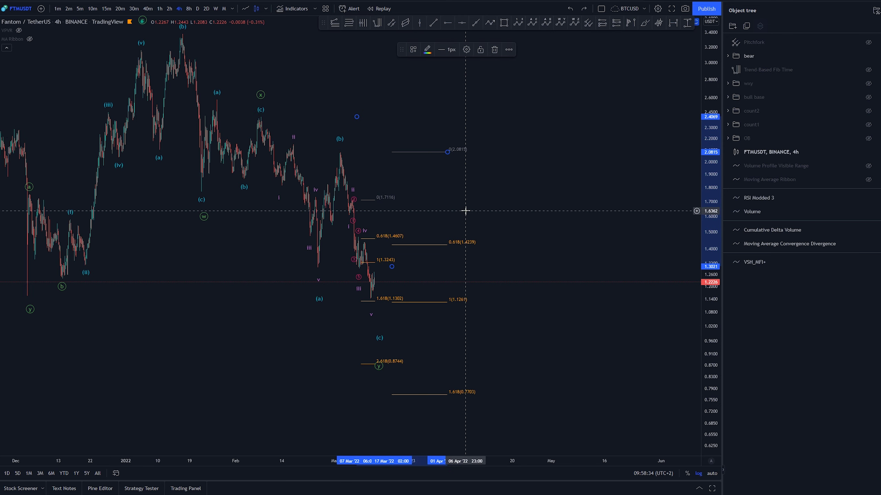
pyautogui.moveTo(434, 153); pyautogui.dragTo(336, 153)
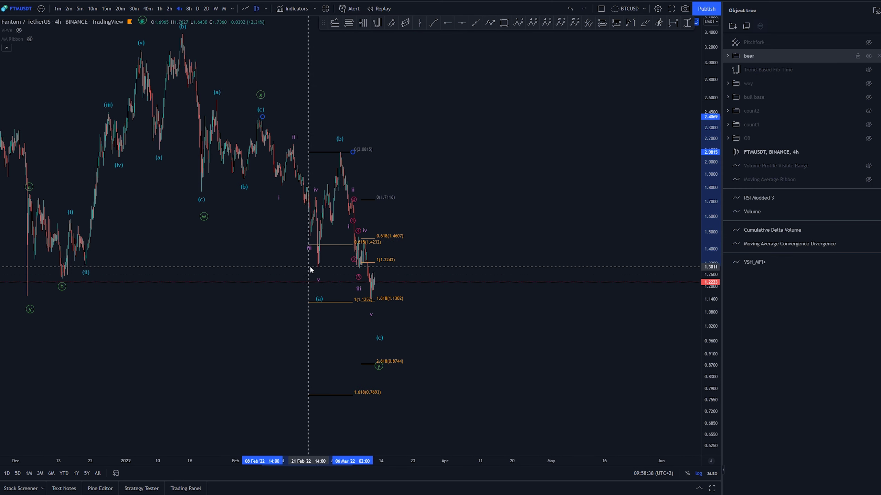
pyautogui.moveTo(310, 269); pyautogui.dragTo(318, 272)
pyautogui.moveTo(353, 152)
pyautogui.mouseDown()
pyautogui.moveTo(341, 155)
pyautogui.moveTo(409, 152)
pyautogui.mouseUp()
pyautogui.click(456, 316)
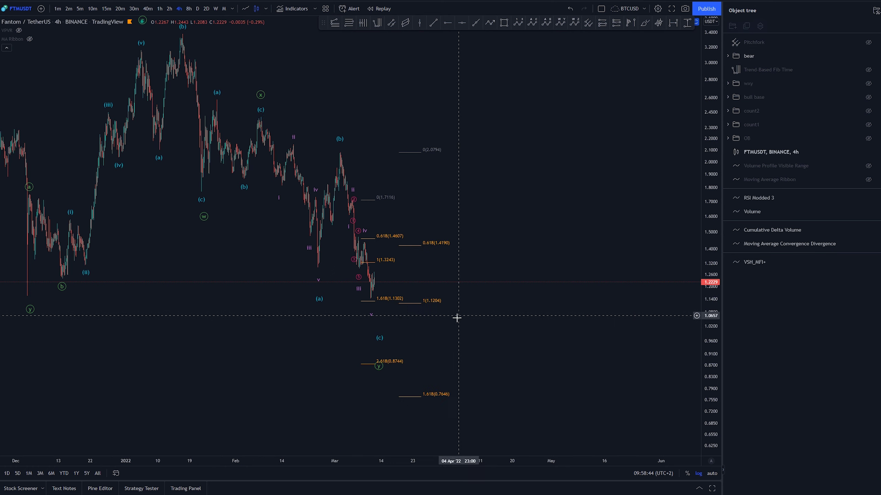
# Show the Volume Profile Visible Range and compare its volume levels with the bear count's Fibonacci targets.
pyautogui.click(18, 31)
pyautogui.scroll(-5, 580, 346)
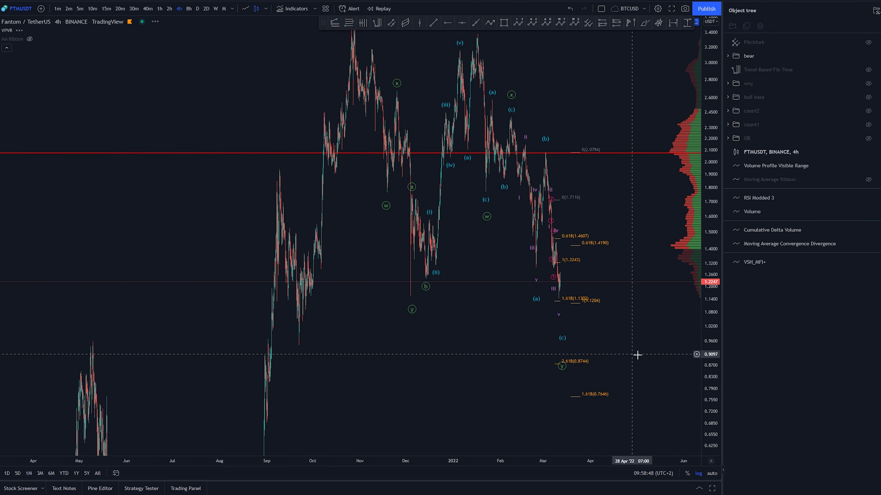
pyautogui.scroll(3, 610, 350)
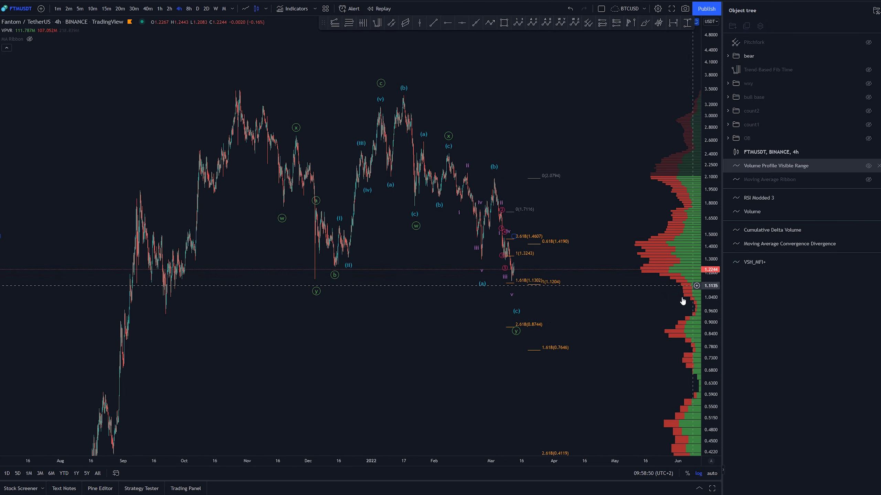
pyautogui.moveTo(589, 302); pyautogui.dragTo(599, 285)
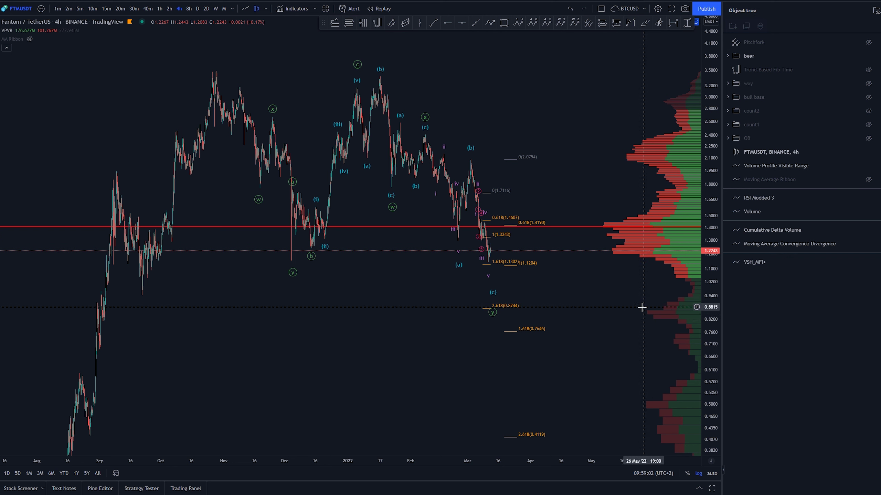
pyautogui.click(502, 306)
pyautogui.scroll(4, 462, 271)
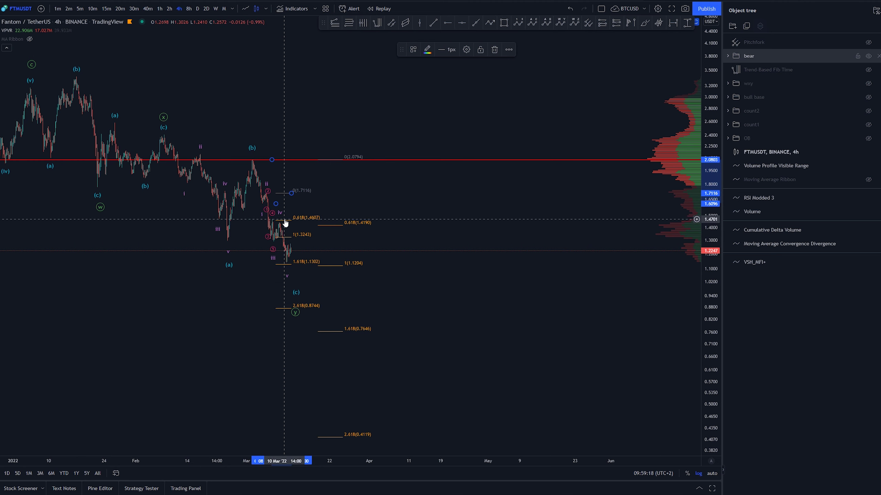
pyautogui.doubleClick(274, 263)
pyautogui.click(385, 187)
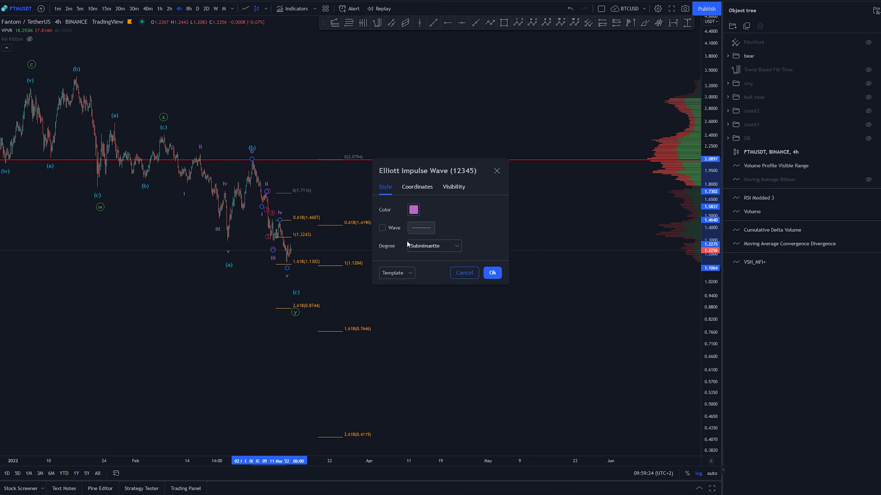
pyautogui.click(452, 273)
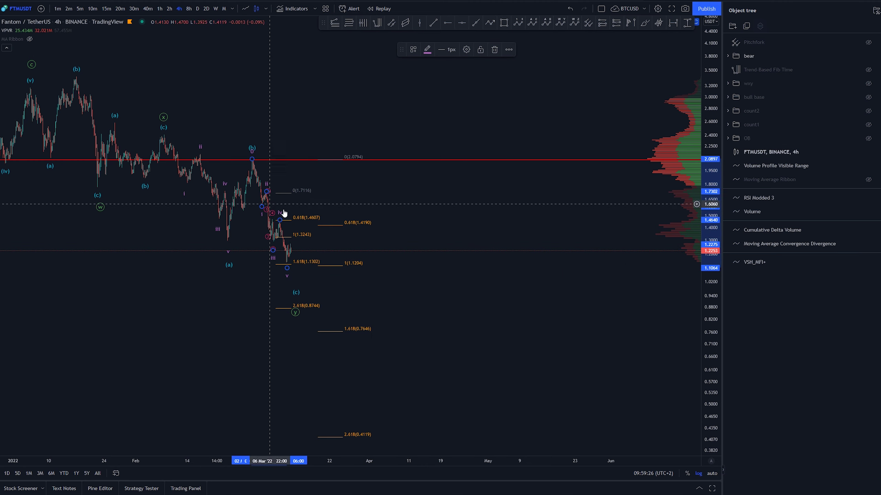
pyautogui.click(296, 226)
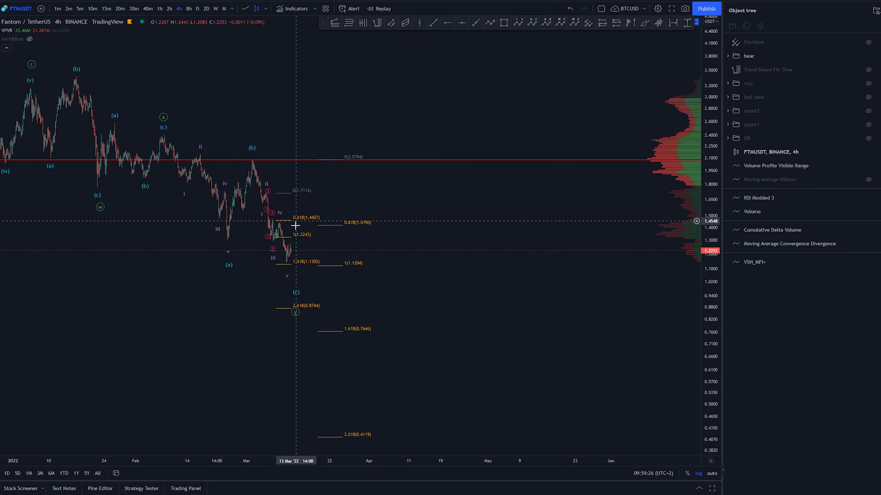
# Delete the bear count's smaller Fib Extension, the one starting at 1.7116, keeping the larger extension.
pyautogui.click(291, 264)
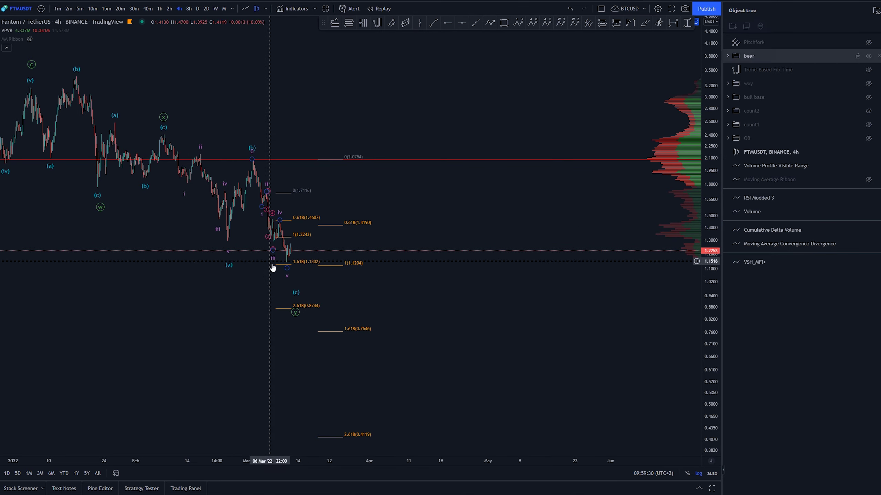
pyautogui.moveTo(294, 265)
pyautogui.mouseDown()
pyautogui.moveTo(399, 264)
pyautogui.moveTo(389, 264)
pyautogui.mouseUp()
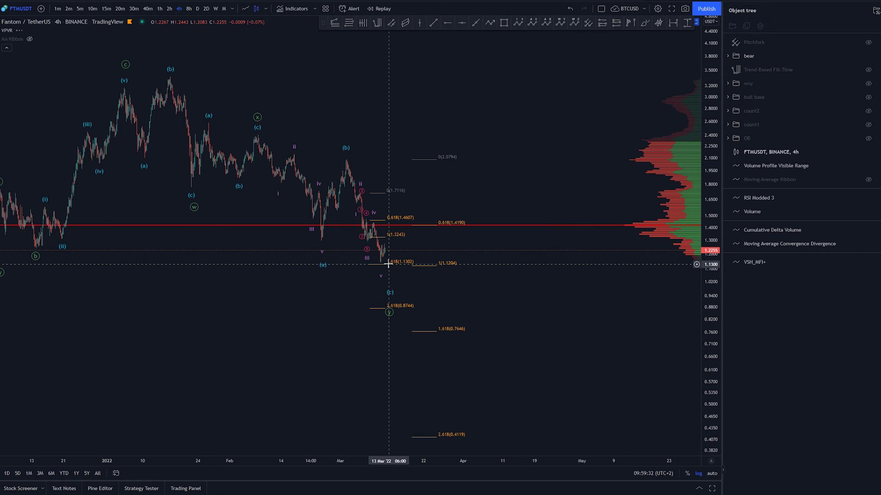
pyautogui.click(389, 265)
pyautogui.press('Delete')
# Hide the Volume Profile Visible Range, leaving the bear count and its larger Fib Extension on the price chart since August.
pyautogui.moveTo(495, 173); pyautogui.dragTo(541, 152)
pyautogui.scroll(-5, 271, 106)
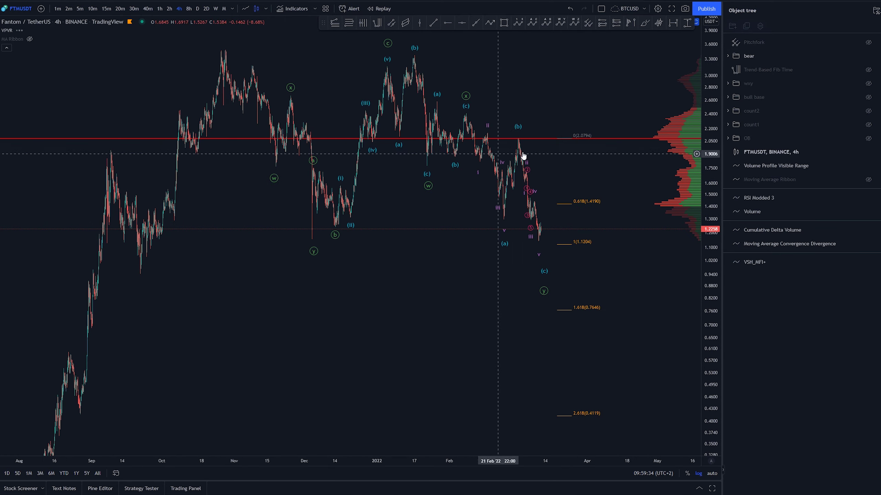
pyautogui.moveTo(709, 142); pyautogui.dragTo(710, 215)
pyautogui.moveTo(583, 88); pyautogui.dragTo(461, 97)
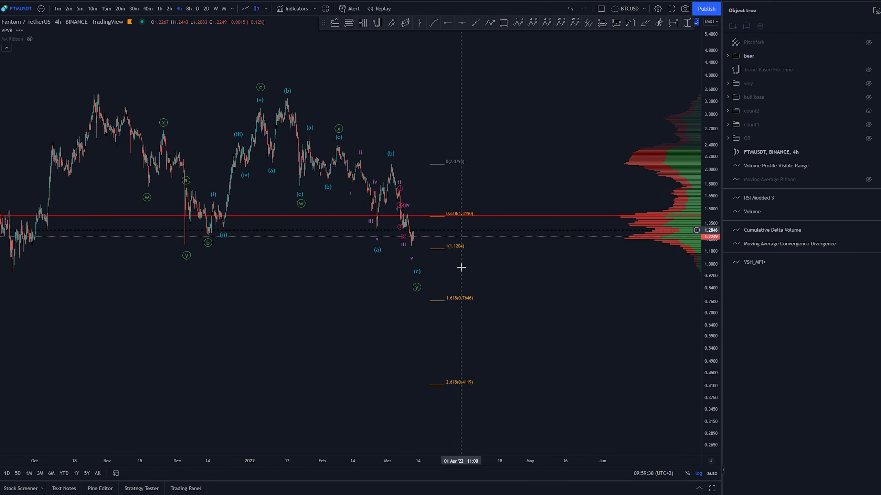
pyautogui.click(16, 31)
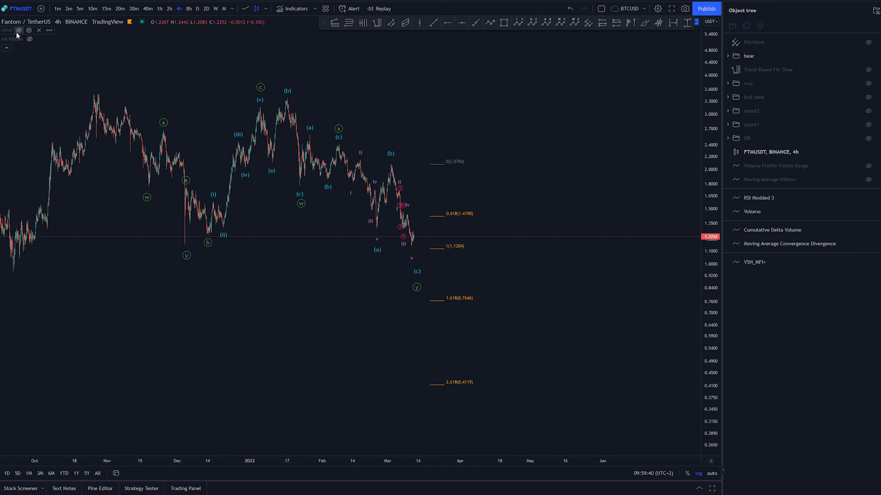
pyautogui.scroll(-5, 560, 152)
pyautogui.moveTo(591, 114); pyautogui.dragTo(417, 133)
pyautogui.scroll(2, 413, 133)
pyautogui.scroll(1, 414, 133)
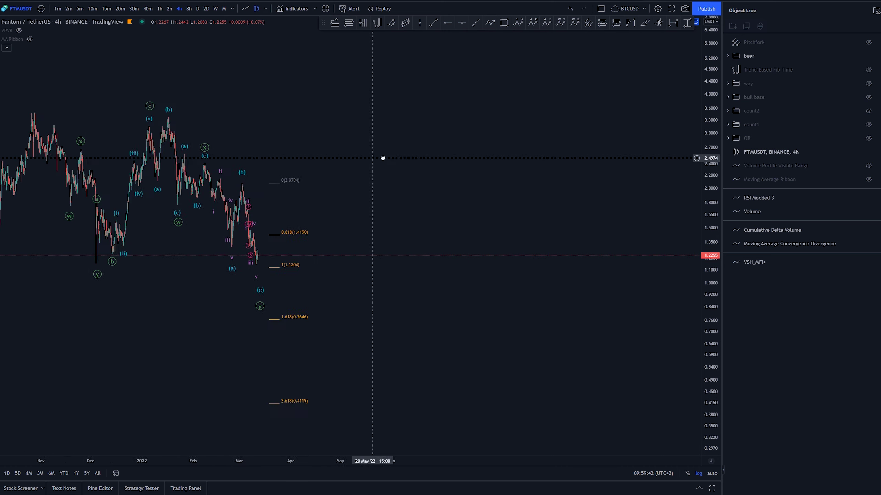
pyautogui.moveTo(373, 158); pyautogui.dragTo(505, 159)
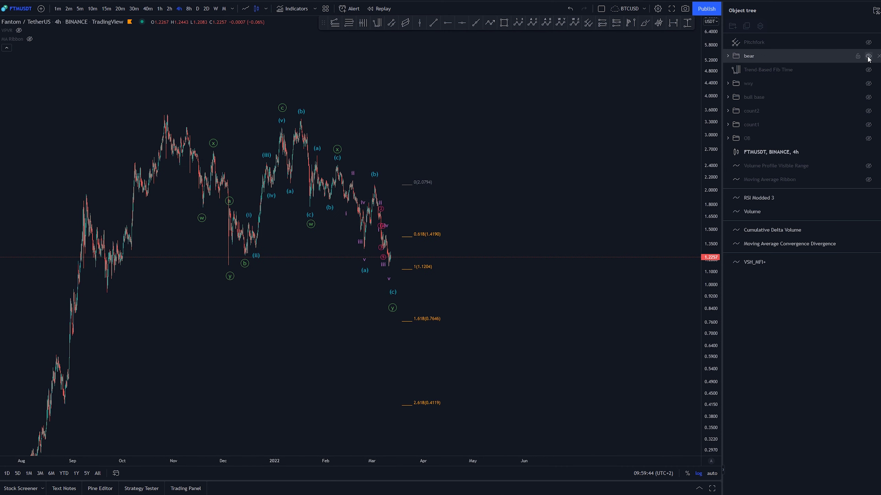
# Hide the bear count and show the wxy count in its place.
pyautogui.click(868, 55)
pyautogui.click(868, 83)
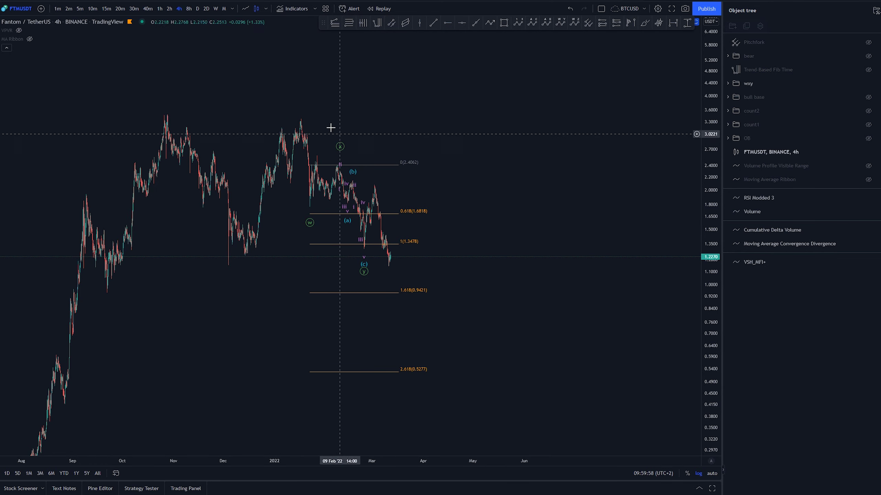
pyautogui.moveTo(474, 174); pyautogui.dragTo(596, 207)
pyautogui.scroll(4, 596, 207)
pyautogui.moveTo(492, 215); pyautogui.dragTo(488, 179)
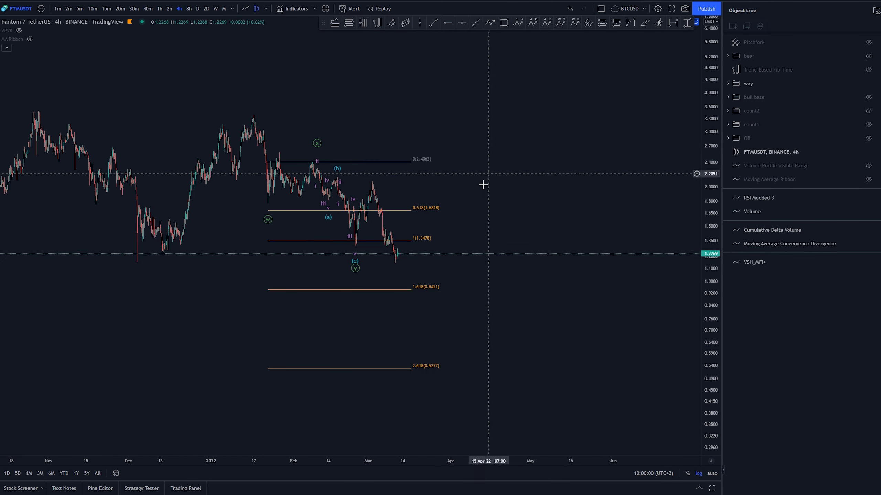
# Delete the wxy count's Trend-Based Fib Extension, keeping its wave labels.
pyautogui.moveTo(706, 293); pyautogui.dragTo(708, 195)
pyautogui.moveTo(505, 146)
pyautogui.mouseDown()
pyautogui.moveTo(515, 167)
pyautogui.moveTo(509, 190)
pyautogui.moveTo(491, 185)
pyautogui.mouseUp()
pyautogui.click(414, 229)
pyautogui.press('Delete')
pyautogui.moveTo(487, 124); pyautogui.dragTo(482, 133)
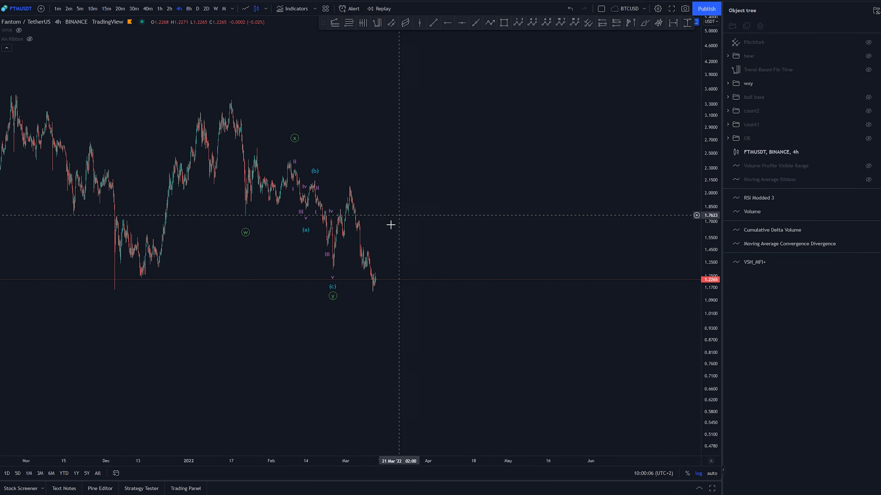
# Draw a path from the mid-January high to the late-February low, the early-March high and down to about 0.59 at the end of March.
pyautogui.scroll(1, 446, 213)
pyautogui.scroll(3, 446, 214)
pyautogui.moveTo(347, 191); pyautogui.dragTo(491, 179)
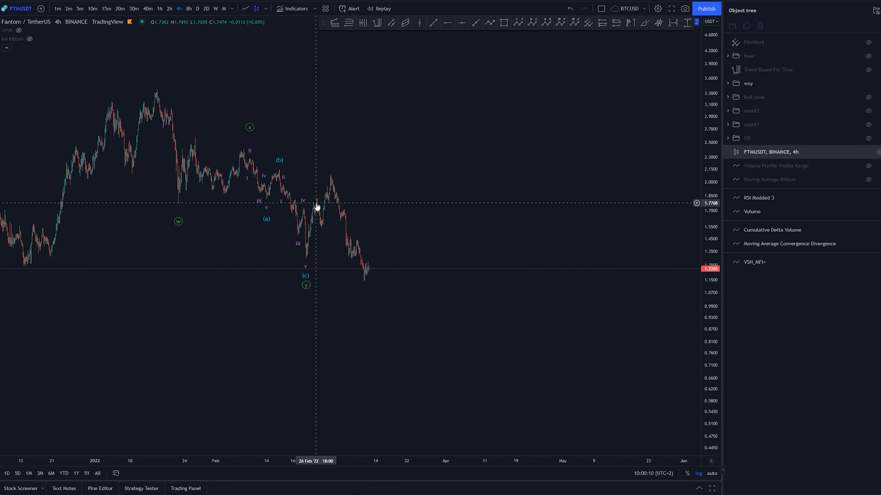
pyautogui.scroll(-2, 499, 149)
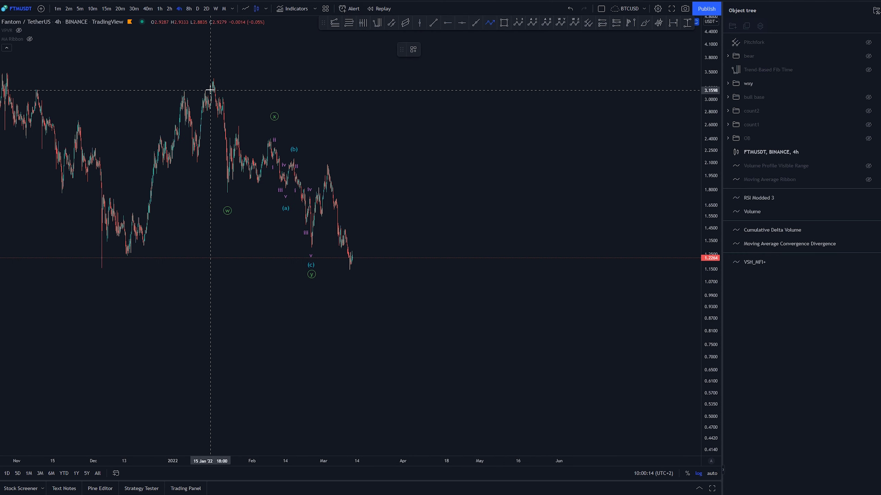
pyautogui.click(213, 79)
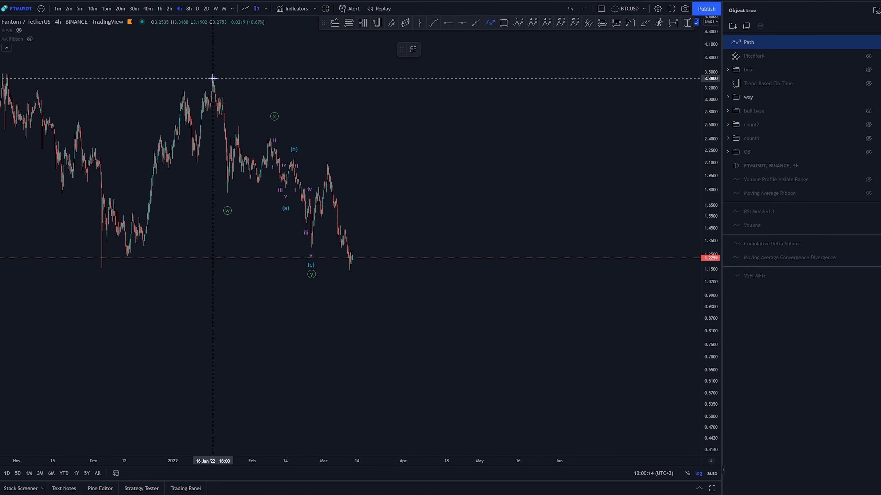
pyautogui.click(327, 164)
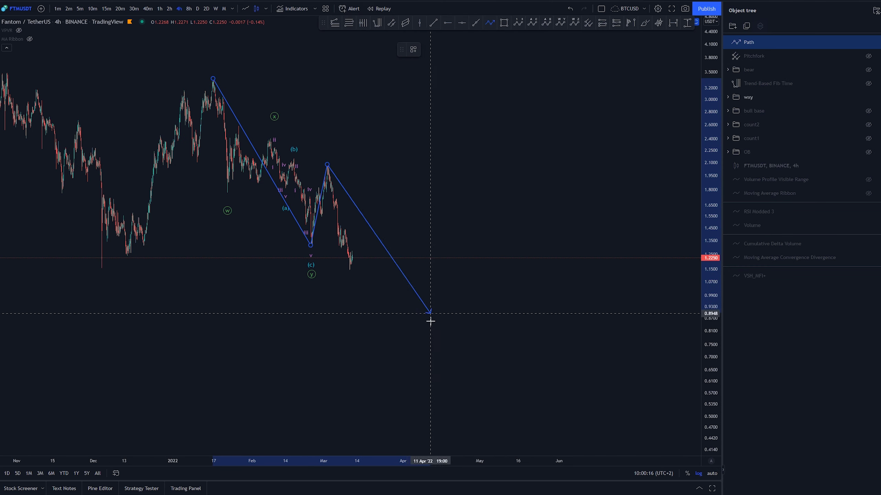
pyautogui.doubleClick(398, 388)
pyautogui.click(487, 187)
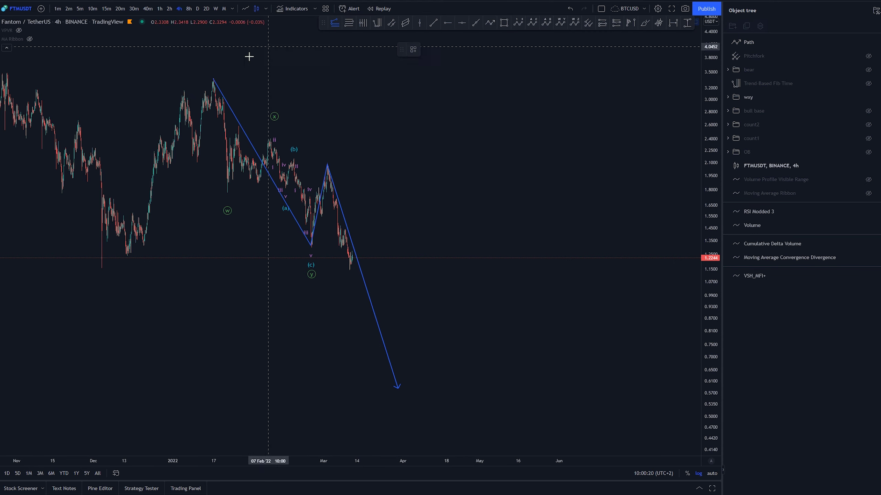
# Add a Trend-Based Fib Extension using the path's January high, February low and March high, with its levels extending right to May.
pyautogui.click(226, 78)
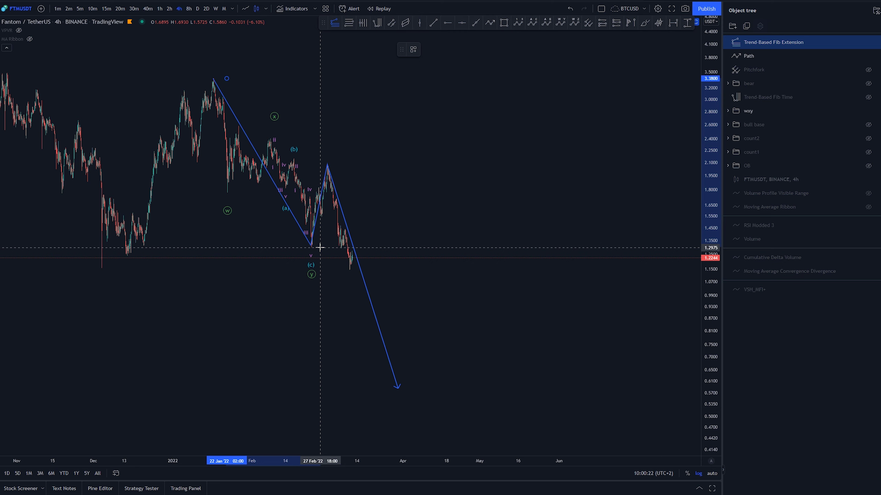
pyautogui.click(495, 165)
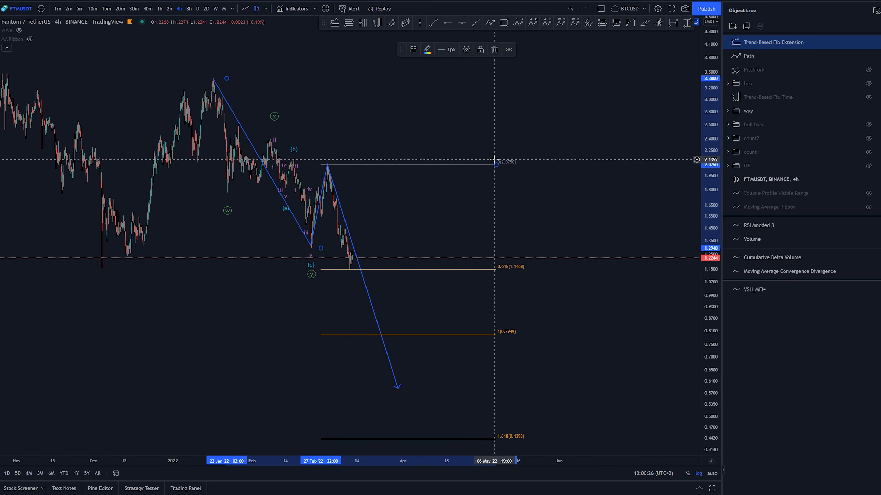
pyautogui.moveTo(496, 165); pyautogui.dragTo(494, 164)
pyautogui.moveTo(411, 128); pyautogui.dragTo(447, 120)
pyautogui.scroll(-1, 535, 349)
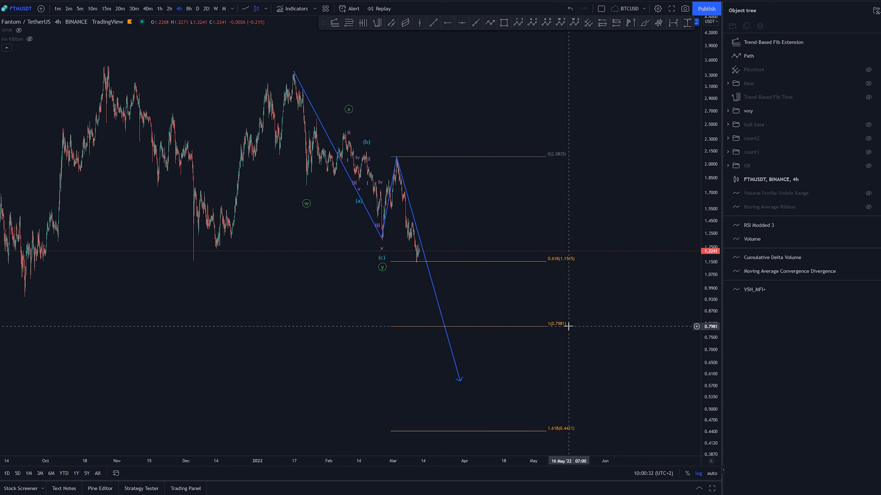
# Show the Volume Profile Visible Range and compare its volume levels with the new extension's downside targets from 0.618 to 2.618.
pyautogui.scroll(-2, 455, 344)
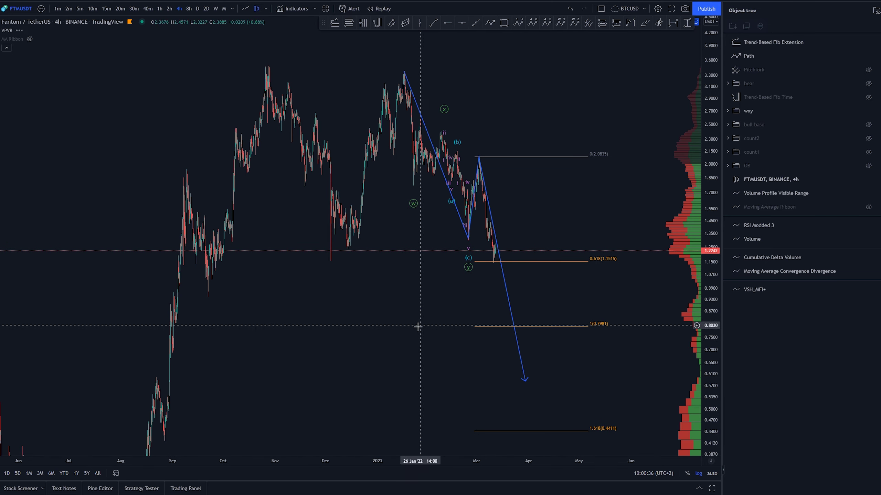
pyautogui.moveTo(419, 327); pyautogui.dragTo(349, 317)
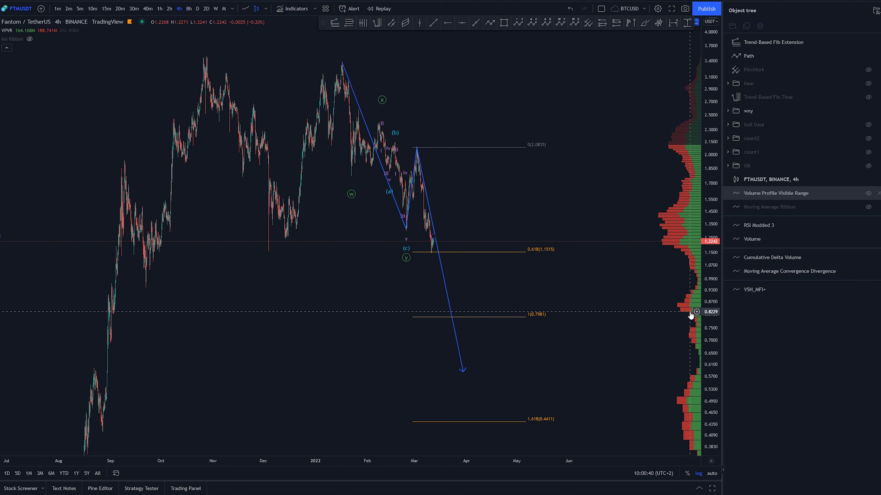
pyautogui.moveTo(709, 176); pyautogui.dragTo(704, 243)
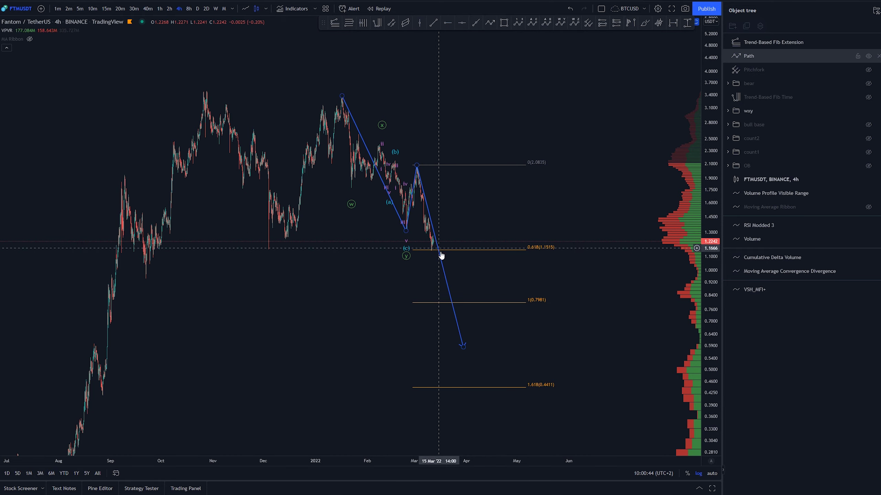
pyautogui.scroll(2, 466, 234)
pyautogui.scroll(3, 361, 216)
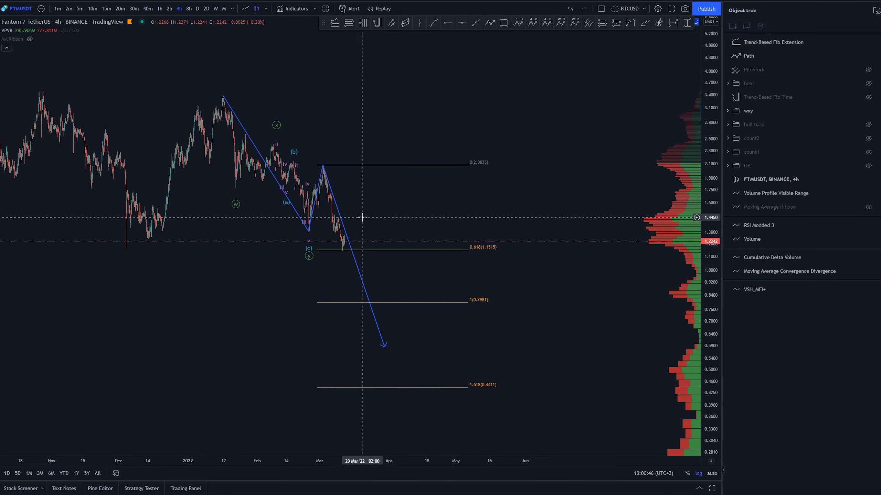
pyautogui.moveTo(304, 215); pyautogui.dragTo(489, 199)
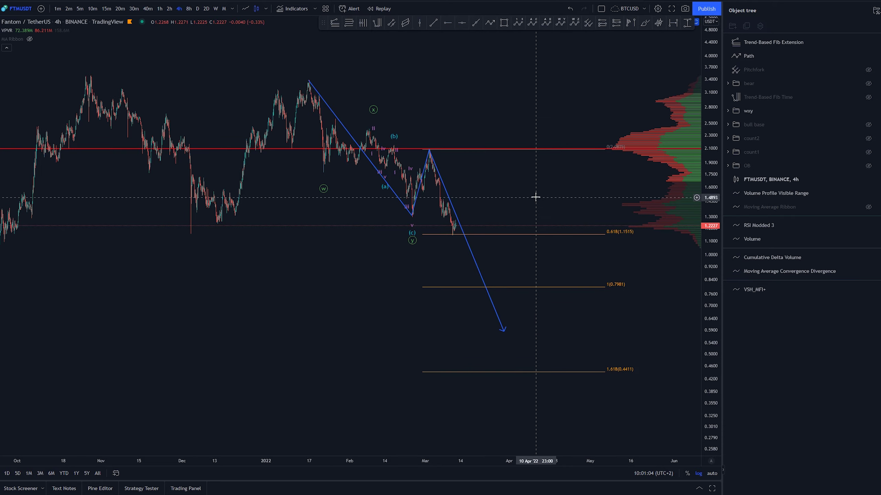
pyautogui.scroll(-5, 544, 229)
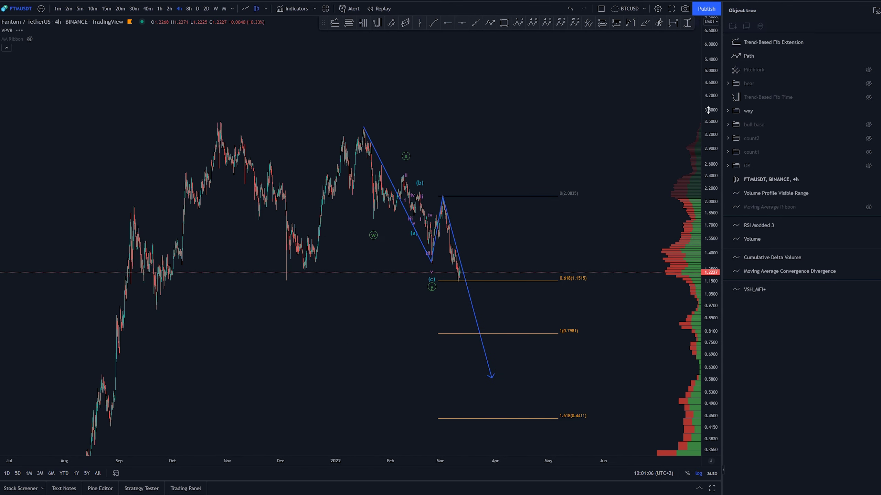
pyautogui.moveTo(708, 110); pyautogui.dragTo(708, 266)
pyautogui.moveTo(523, 231)
pyautogui.mouseDown()
pyautogui.moveTo(523, 218)
pyautogui.moveTo(514, 225)
pyautogui.mouseUp()
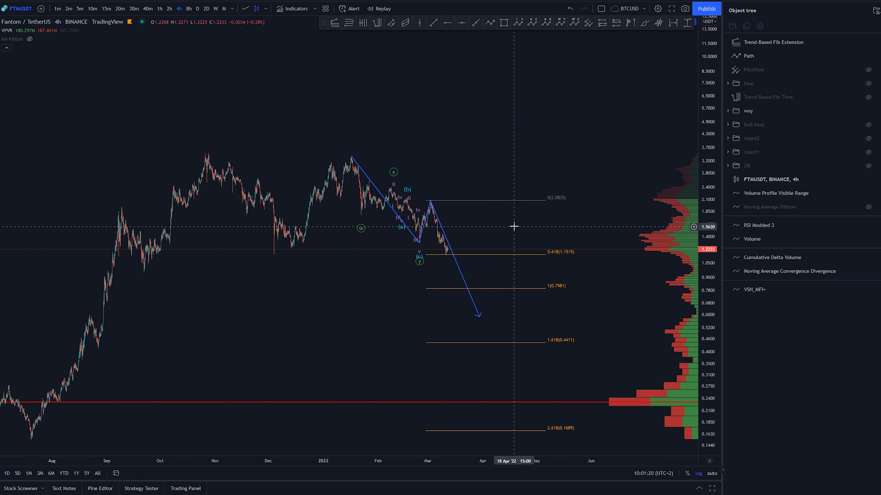
pyautogui.moveTo(513, 226); pyautogui.dragTo(536, 219)
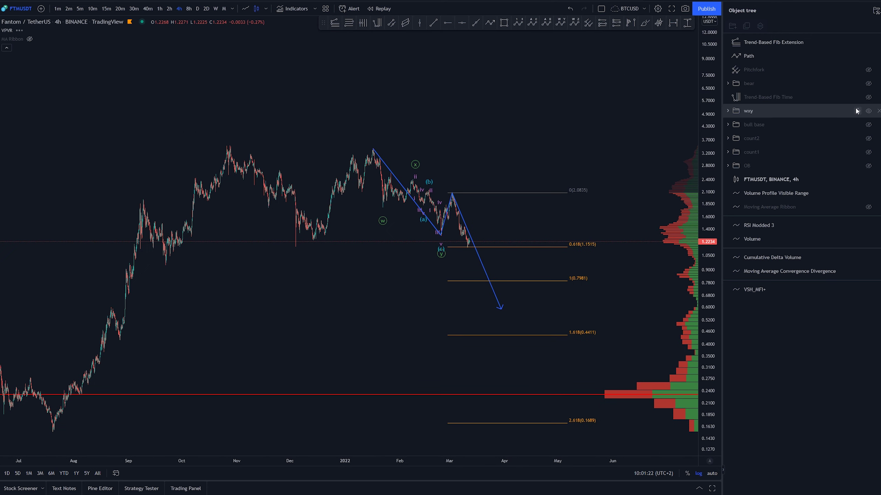
# Hide the wxy count and show the bear count together with the path and new Fib Extension.
pyautogui.click(868, 111)
pyautogui.moveTo(712, 246); pyautogui.dragTo(713, 194)
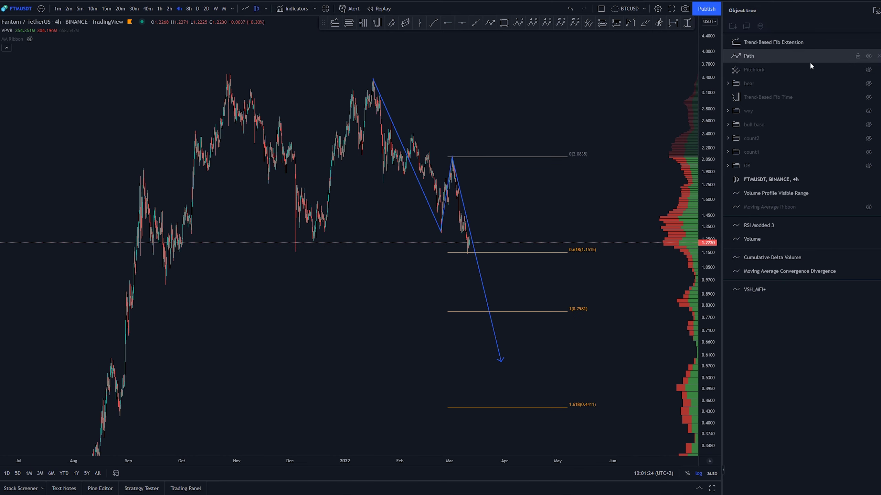
pyautogui.click(868, 84)
pyautogui.scroll(4, 543, 204)
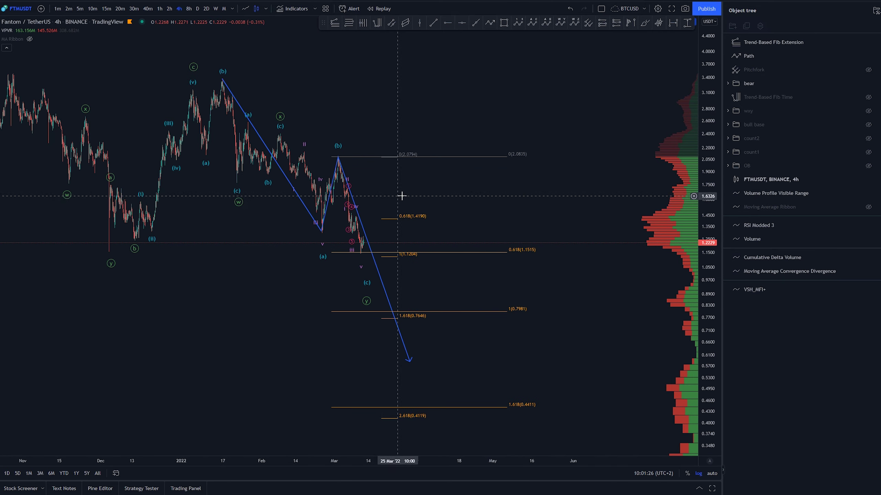
pyautogui.moveTo(401, 195); pyautogui.dragTo(604, 201)
# Switch the chart to the 1-hour timeframe and frame the bear count's decline from the March (b) high.
pyautogui.scroll(5, 616, 285)
pyautogui.moveTo(709, 287); pyautogui.dragTo(707, 75)
pyautogui.scroll(4, 504, 122)
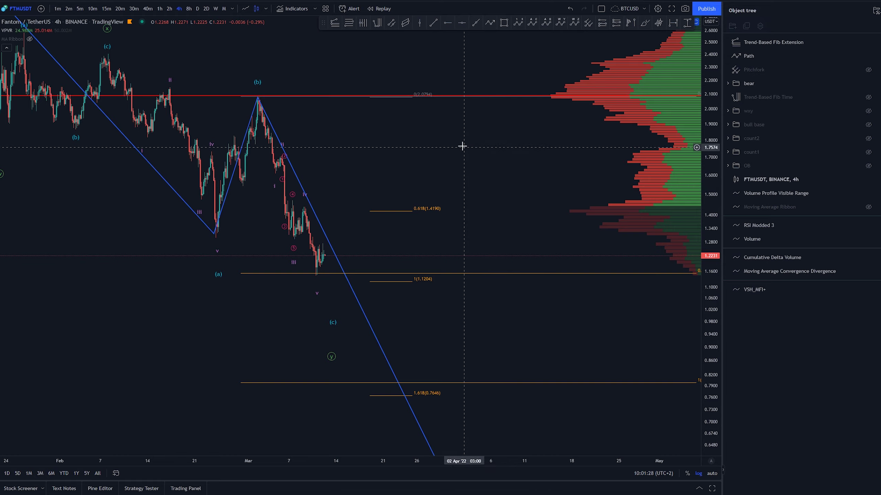
pyautogui.moveTo(367, 264); pyautogui.dragTo(385, 211)
pyautogui.scroll(4, 354, 212)
pyautogui.moveTo(239, 189); pyautogui.dragTo(548, 219)
pyautogui.scroll(3, 485, 212)
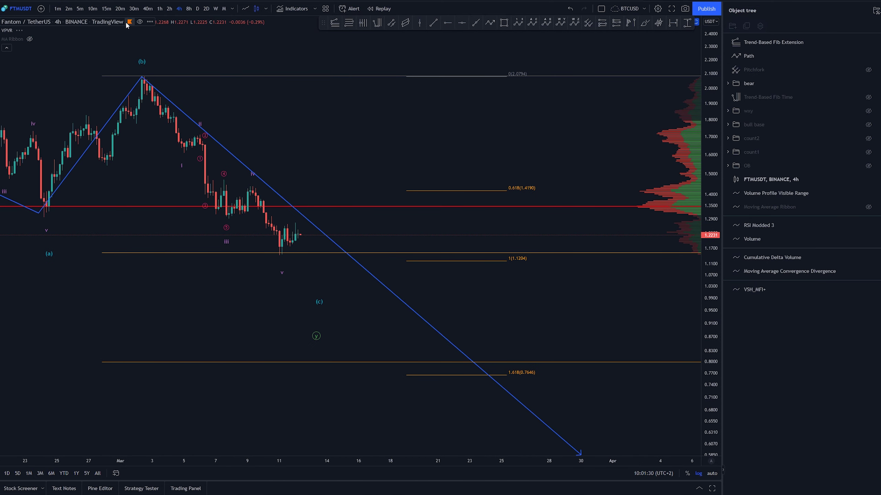
pyautogui.click(158, 9)
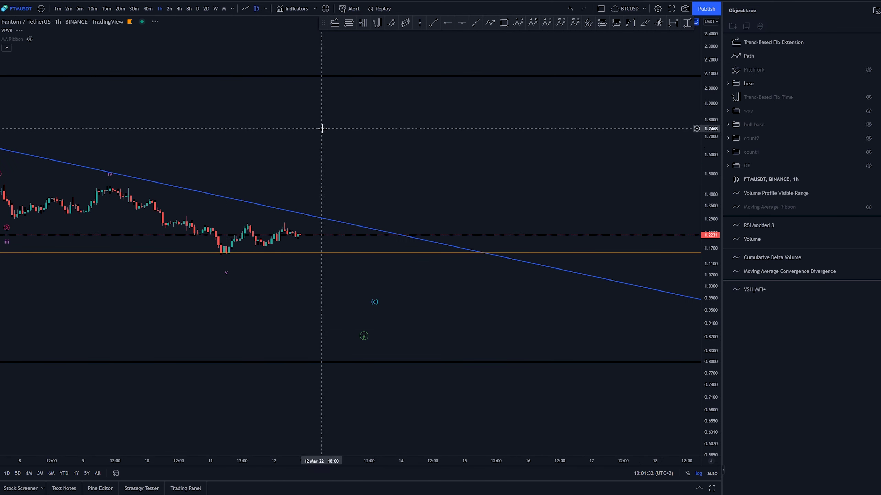
pyautogui.rightClick(324, 132)
pyautogui.click(340, 143)
pyautogui.scroll(-5, 586, 195)
pyautogui.moveTo(624, 189); pyautogui.dragTo(351, 243)
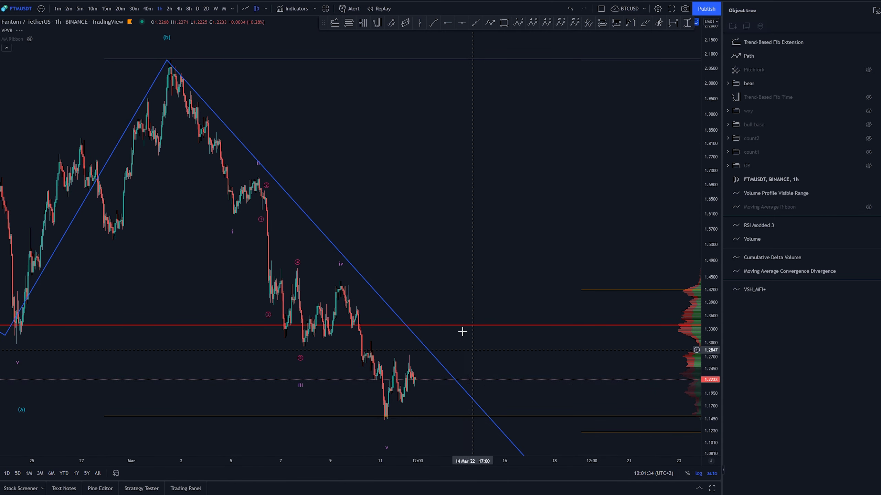
# Draw a rising trend line from the 11 March low at 1.1763 to about 1.2479 on 13 March.
pyautogui.scroll(-2, 456, 323)
pyautogui.moveTo(526, 236); pyautogui.dragTo(442, 243)
pyautogui.moveTo(713, 349); pyautogui.dragTo(713, 306)
pyautogui.moveTo(454, 255); pyautogui.dragTo(426, 129)
pyautogui.scroll(6, 302, 338)
pyautogui.moveTo(159, 250); pyautogui.dragTo(275, 198)
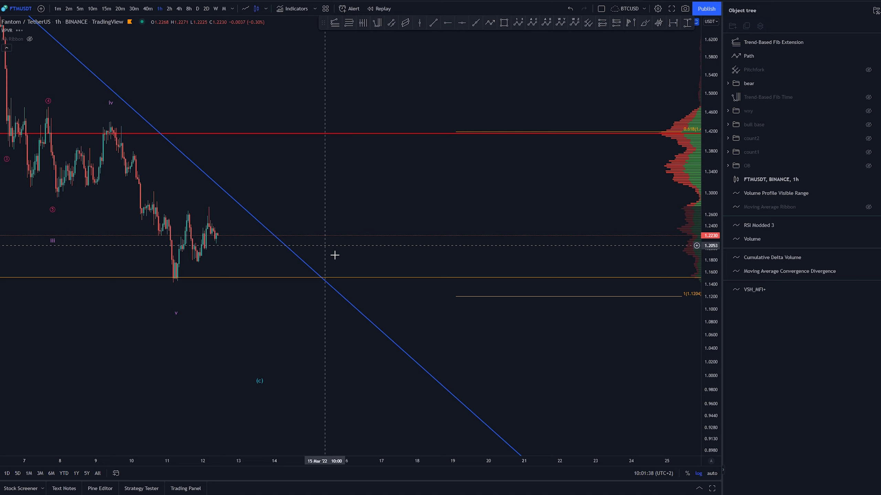
pyautogui.moveTo(330, 218); pyautogui.dragTo(412, 235)
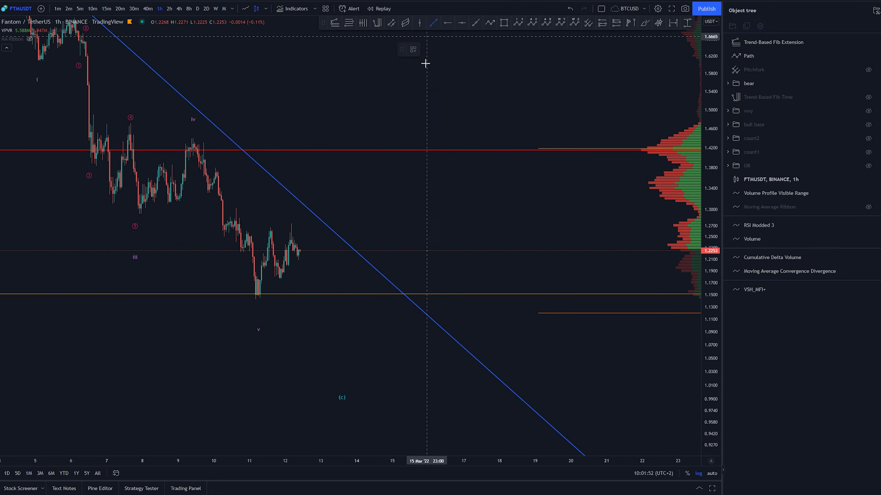
pyautogui.click(279, 278)
pyautogui.click(322, 238)
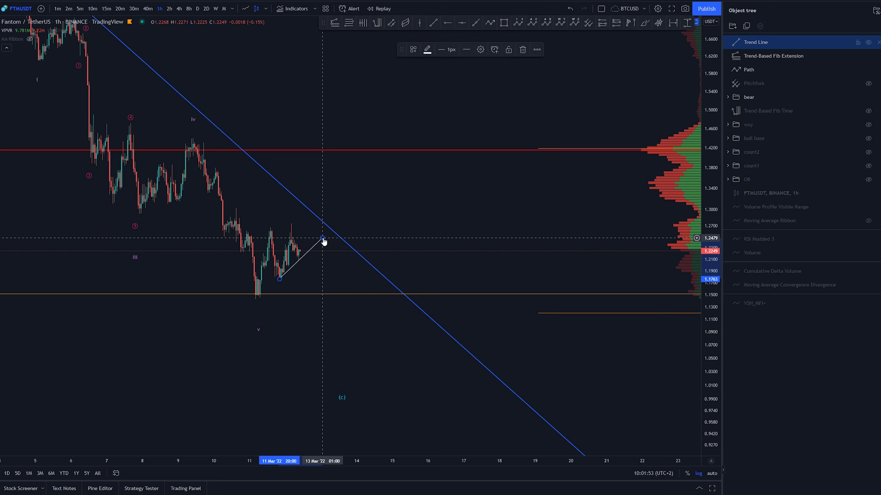
# Draw an upper trend line from the 11 March high at 1.2642 through the 12 March high, and extend the lower line to about 1.2754.
pyautogui.click(433, 23)
pyautogui.click(267, 229)
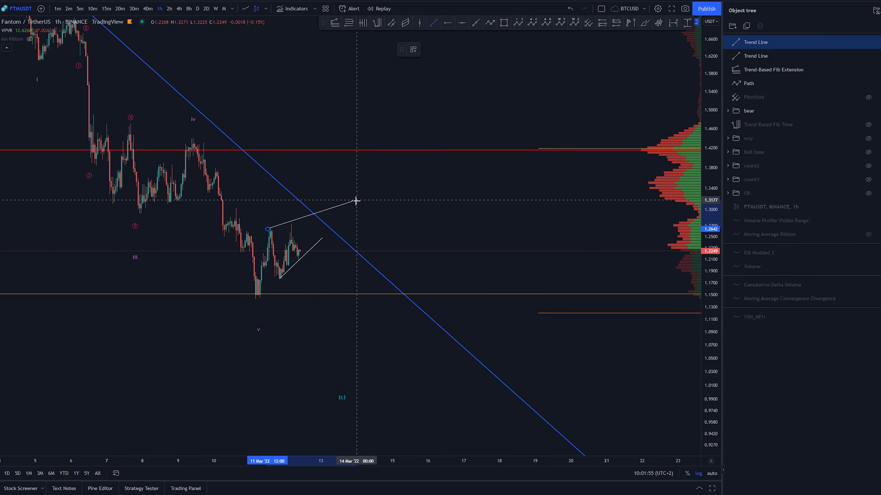
pyautogui.click(330, 214)
pyautogui.moveTo(322, 238); pyautogui.dragTo(335, 224)
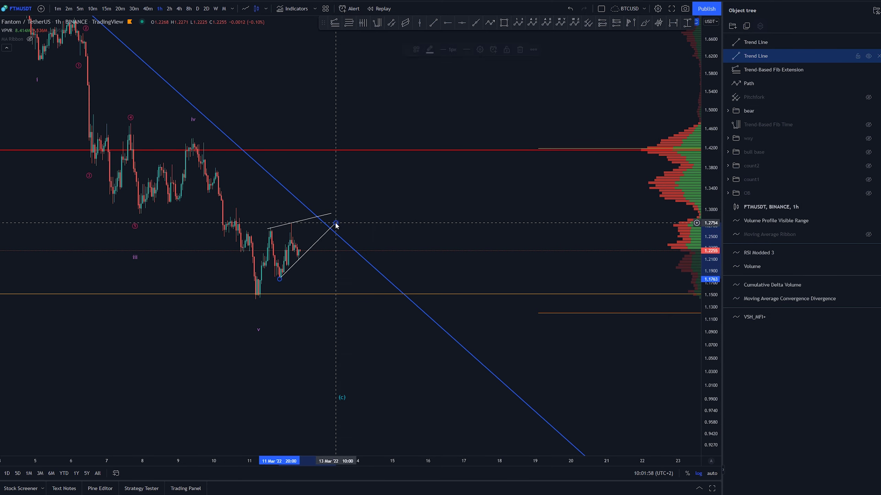
pyautogui.click(311, 286)
# Place an Elliott Impulse Wave (12345) from the 11 March low at 1.1432, with wave 1 at 1.2714, wave 2 at 1.1745 and waves 3–5 near 1.39.
pyautogui.click(518, 23)
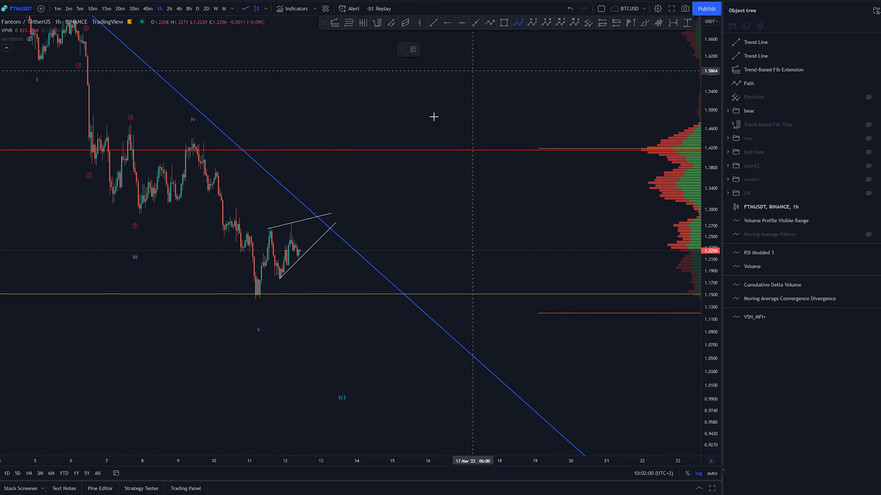
pyautogui.click(257, 298)
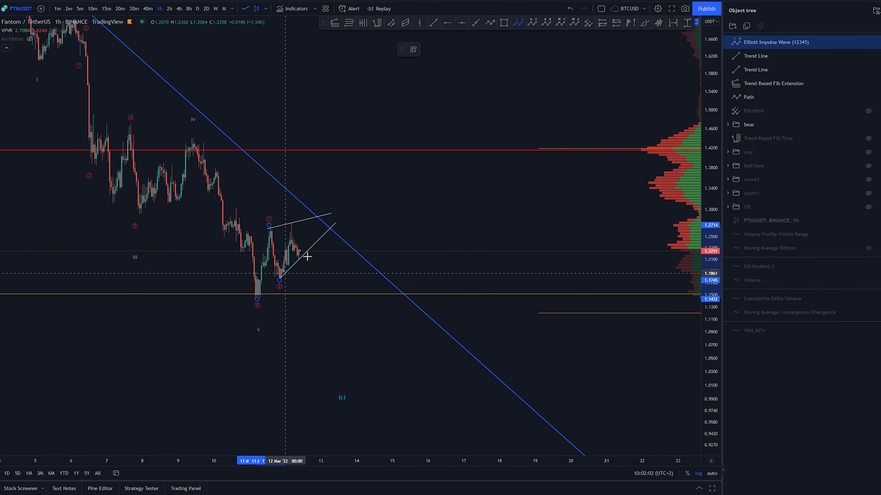
pyautogui.click(358, 163)
pyautogui.click(362, 165)
pyautogui.click(369, 160)
# Place a smaller Elliott Impulse Wave from the wave 2 low, with waves 1 and 2 at 1.2708 and 1.2084, and apply the green parenthesised-label template.
pyautogui.click(515, 24)
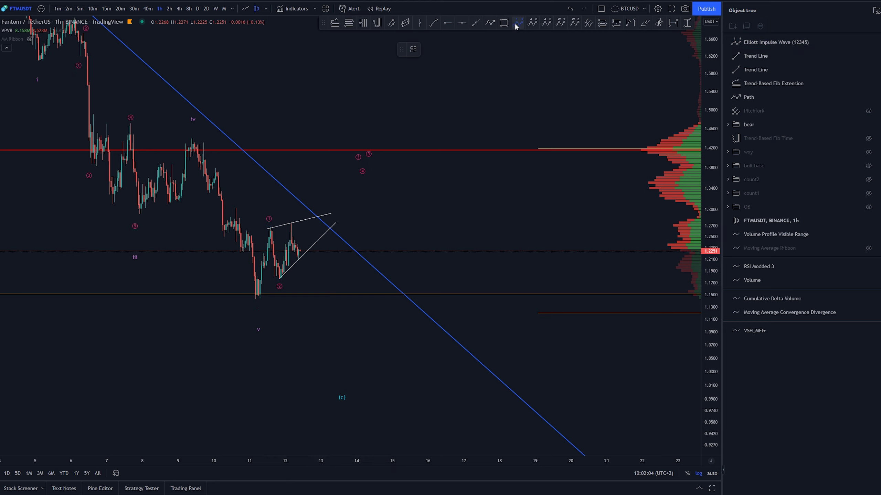
pyautogui.click(278, 283)
pyautogui.click(299, 261)
pyautogui.click(328, 195)
pyautogui.click(328, 195)
pyautogui.click(328, 195)
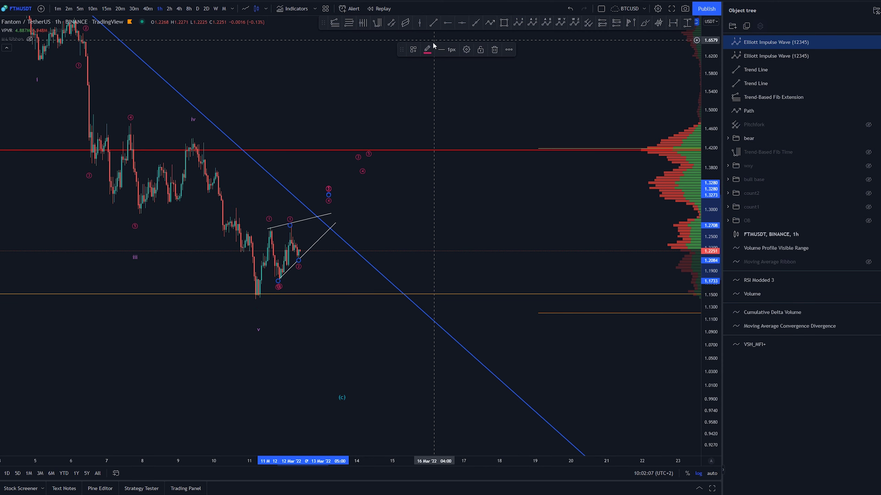
pyautogui.click(413, 49)
pyautogui.click(422, 206)
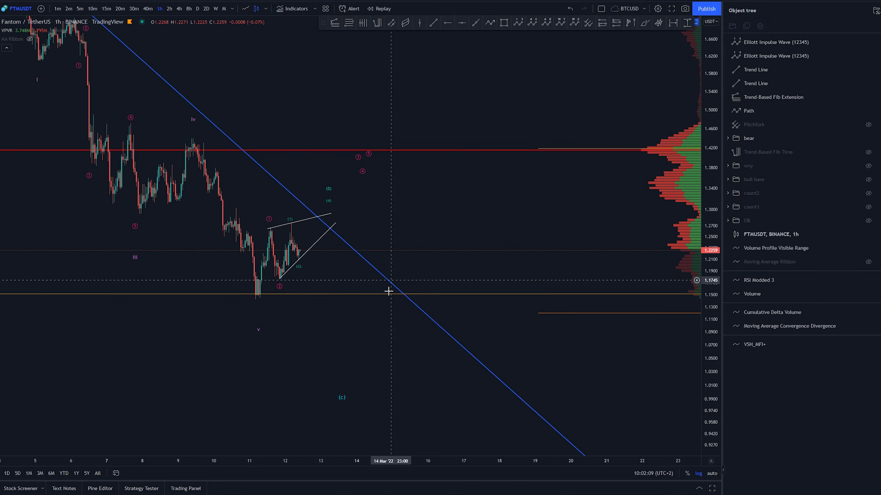
# Place an Elliott Correction Wave (ABC) from the wave 1 high, with (a) at the 11 March low, (b) at the 12 March high and (c) below.
pyautogui.scroll(-3, 383, 220)
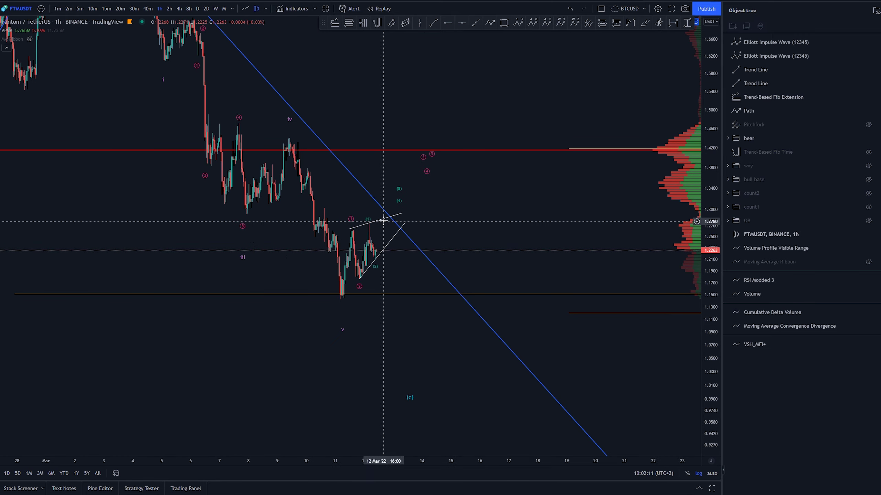
pyautogui.moveTo(499, 210); pyautogui.dragTo(470, 196)
pyautogui.scroll(3, 366, 218)
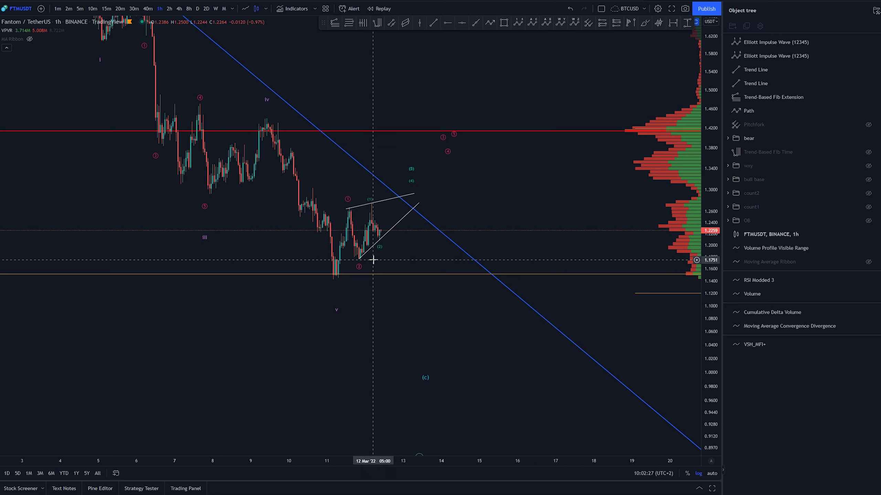
pyautogui.click(359, 270)
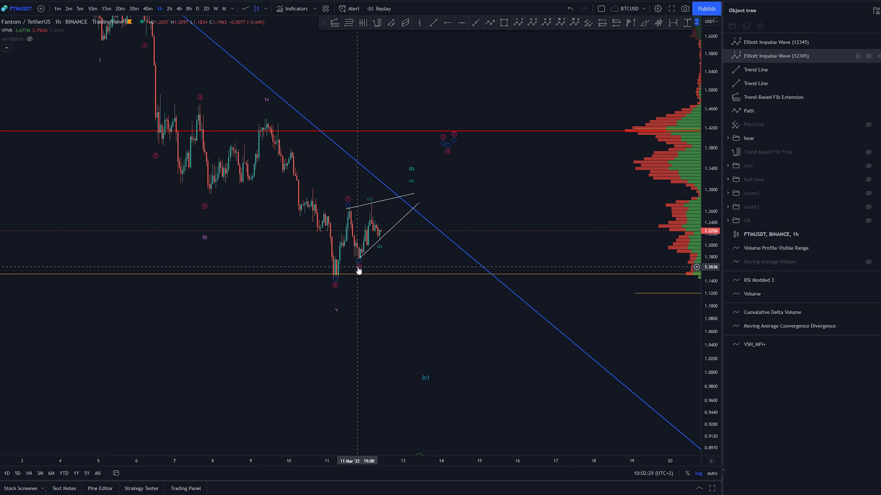
pyautogui.click(358, 197)
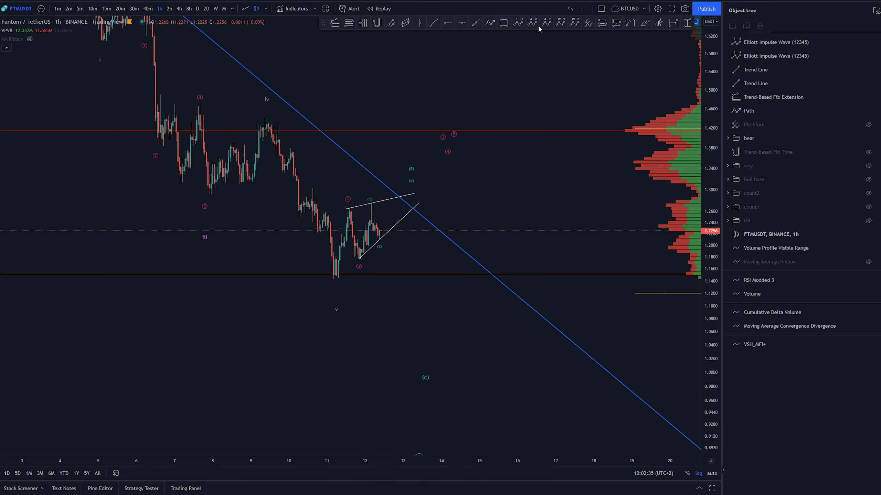
pyautogui.click(348, 205)
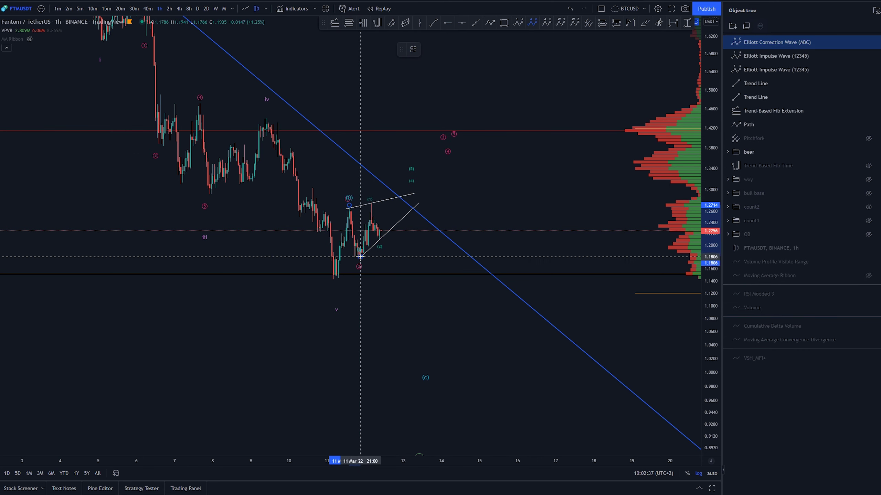
pyautogui.click(395, 267)
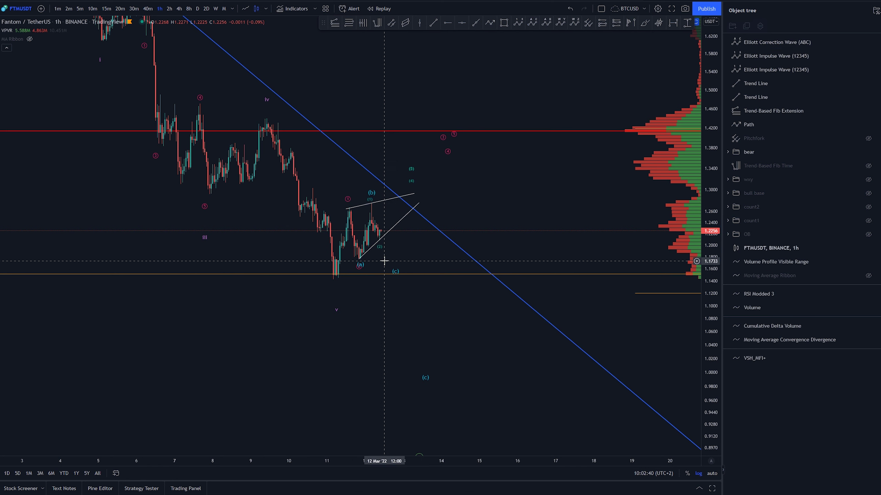
# Move wave 2 of the larger impulse count to just below the correction's (c) label, near 1.148.
pyautogui.click(358, 272)
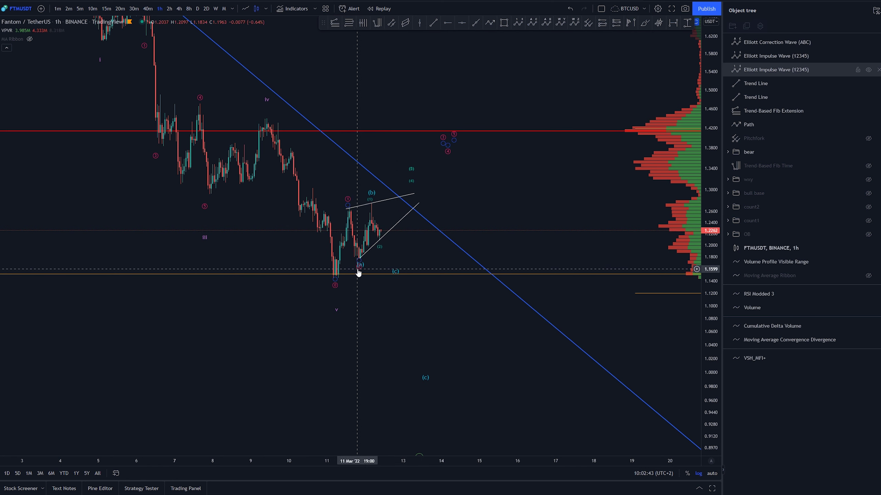
pyautogui.click(356, 270)
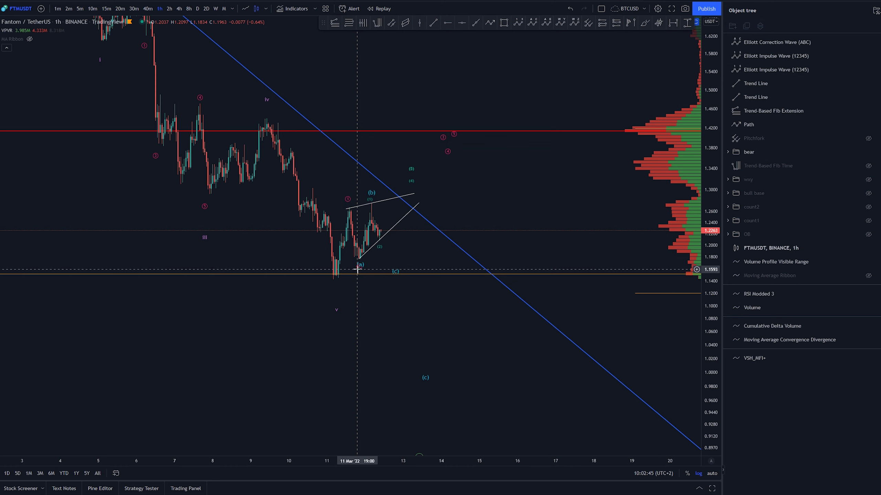
pyautogui.click(358, 270)
pyautogui.click(357, 273)
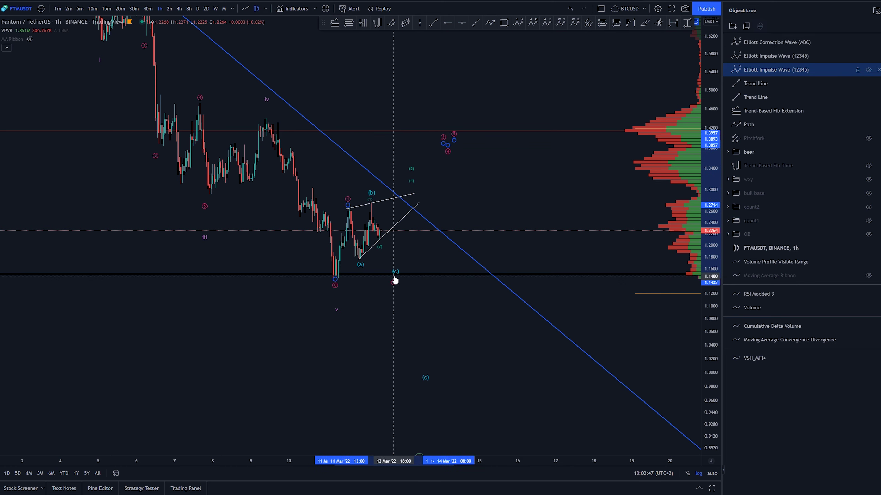
pyautogui.click(423, 255)
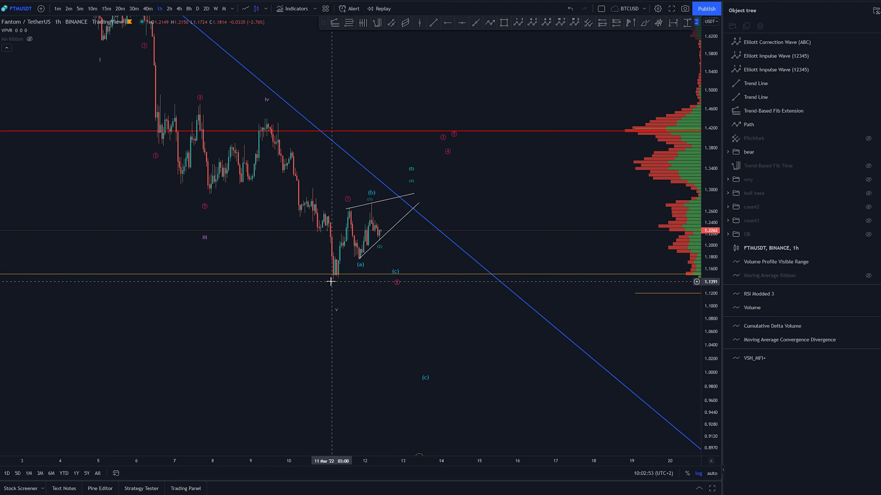
# Undo the wave 2 move and the ABC correction, and frame the whole decline from the (b) high.
pyautogui.moveTo(497, 324); pyautogui.dragTo(307, 271)
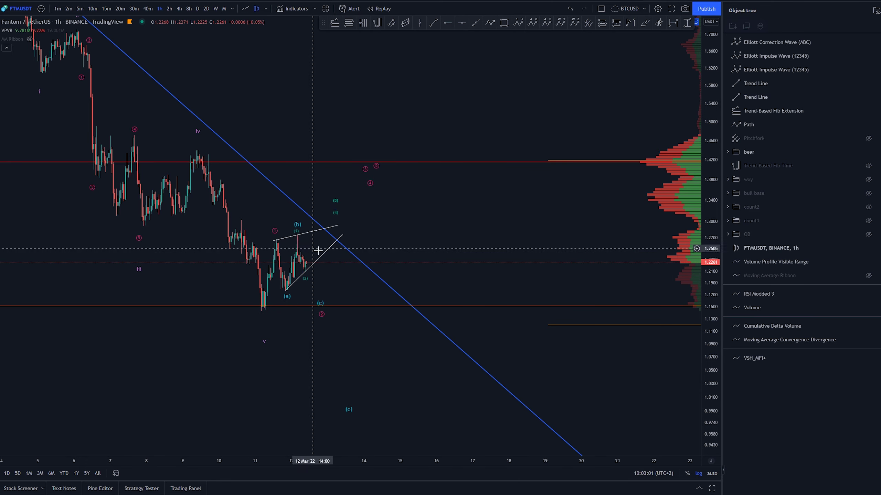
pyautogui.scroll(-4, 341, 267)
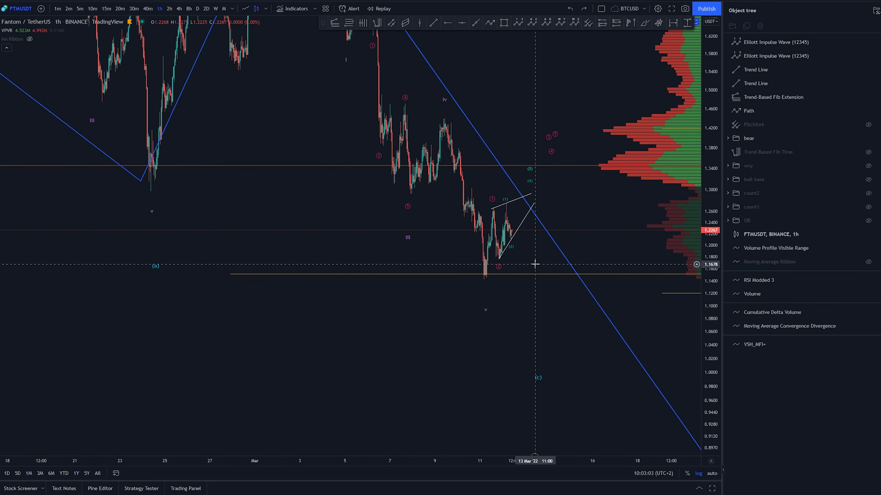
pyautogui.moveTo(534, 264); pyautogui.dragTo(324, 266)
pyautogui.moveTo(710, 152); pyautogui.dragTo(699, 196)
pyautogui.hscroll(-5, 477, 210)
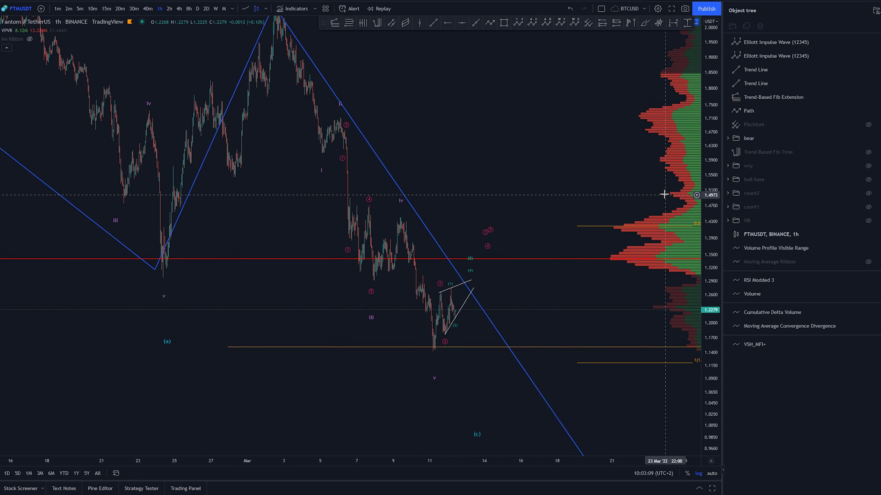